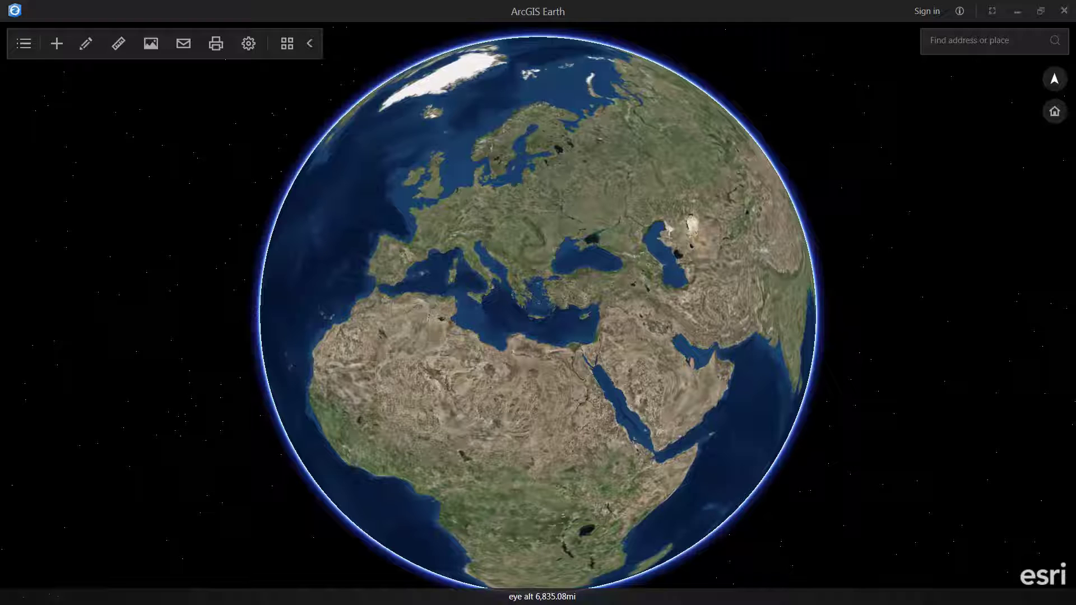
- Show the Contents layer list, then hide it again
left_click(24, 44)
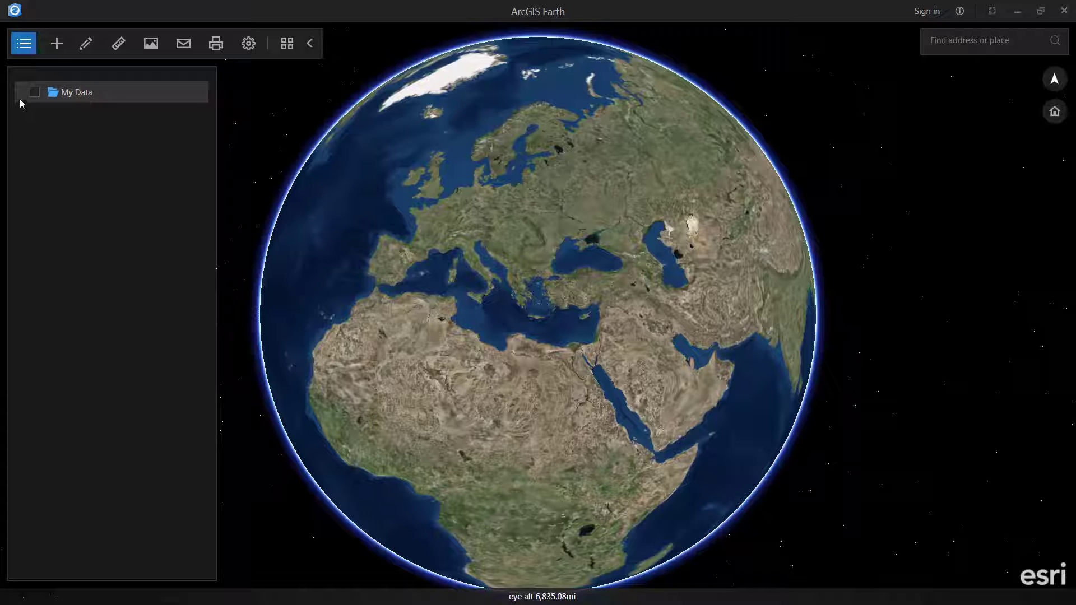
left_click(25, 49)
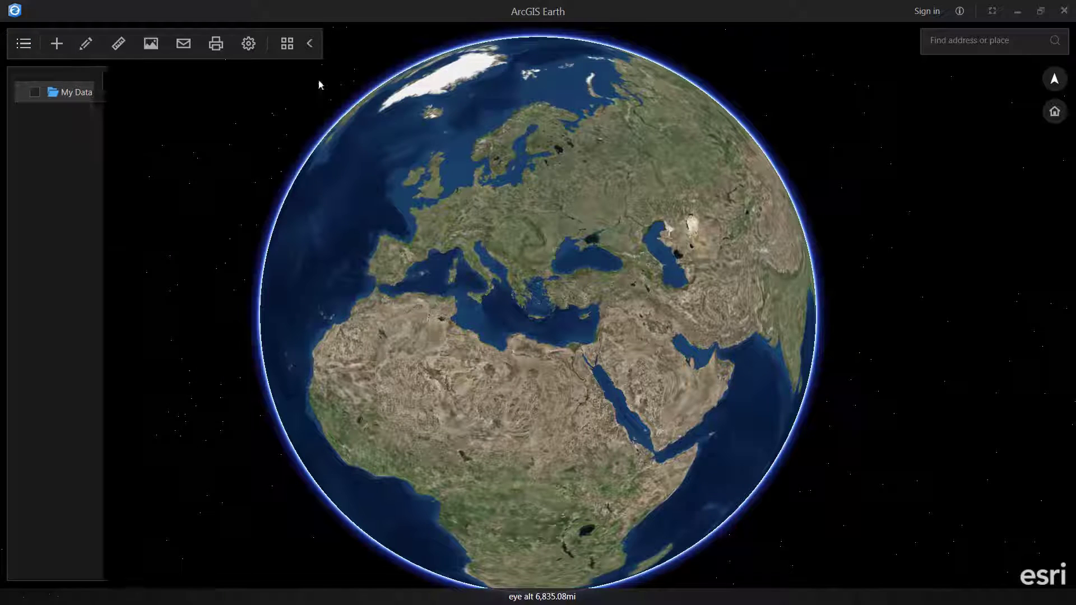
left_click(287, 48)
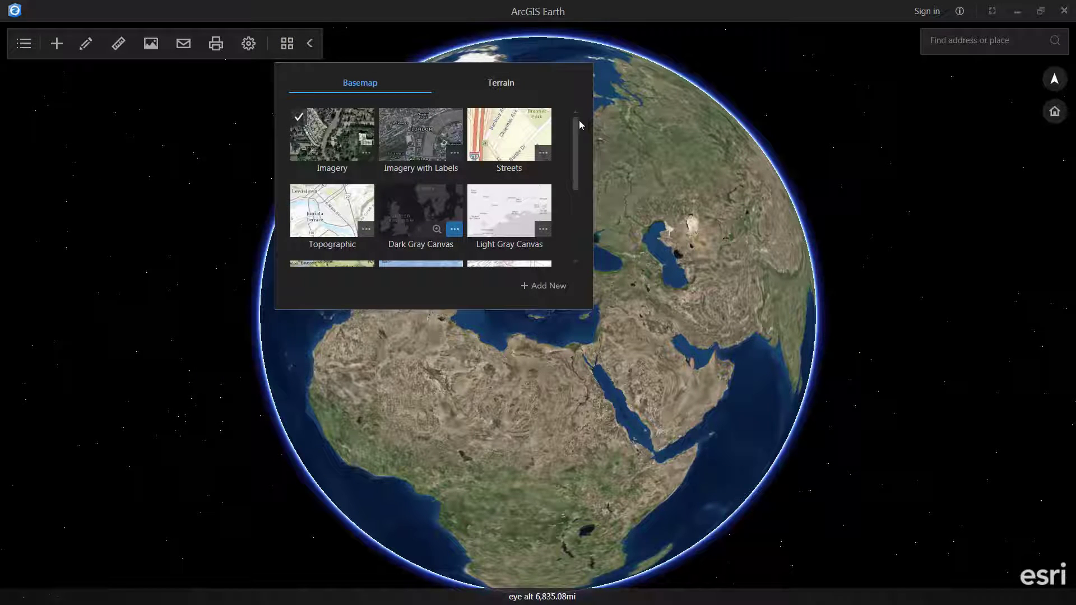
scroll(579, 136, "down", 3)
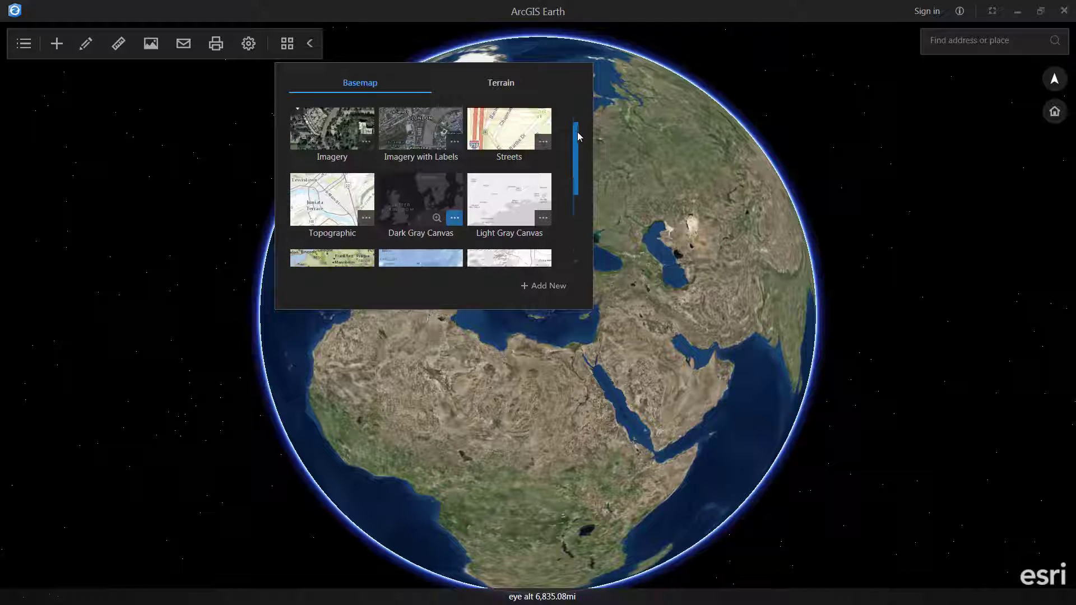
mouse_move(578, 136)
left_mouse_down()
mouse_move(593, 211)
mouse_move(582, 126)
left_mouse_up()
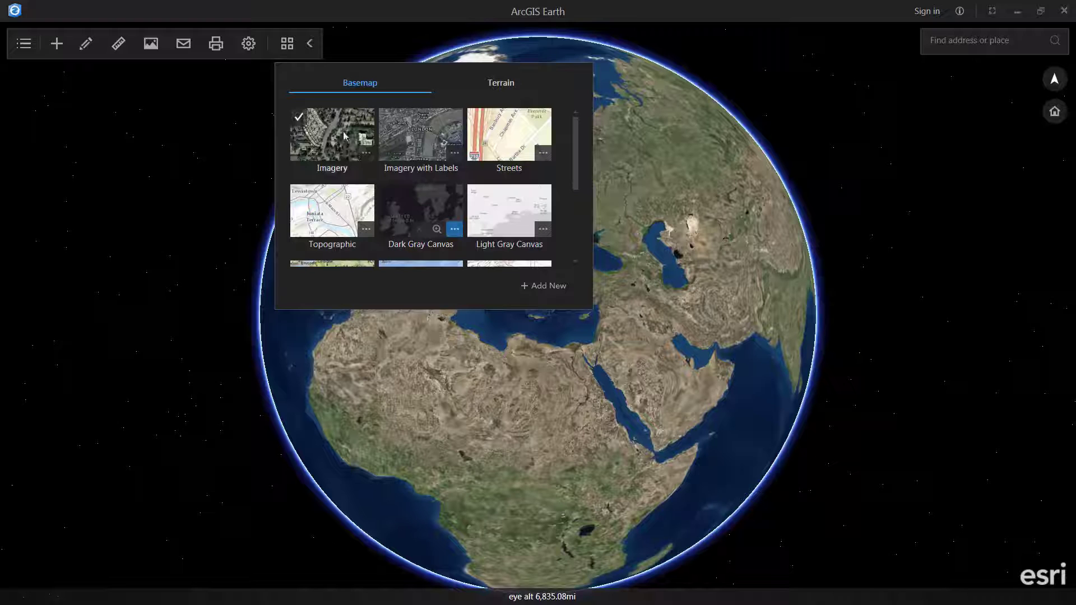
left_click(349, 200)
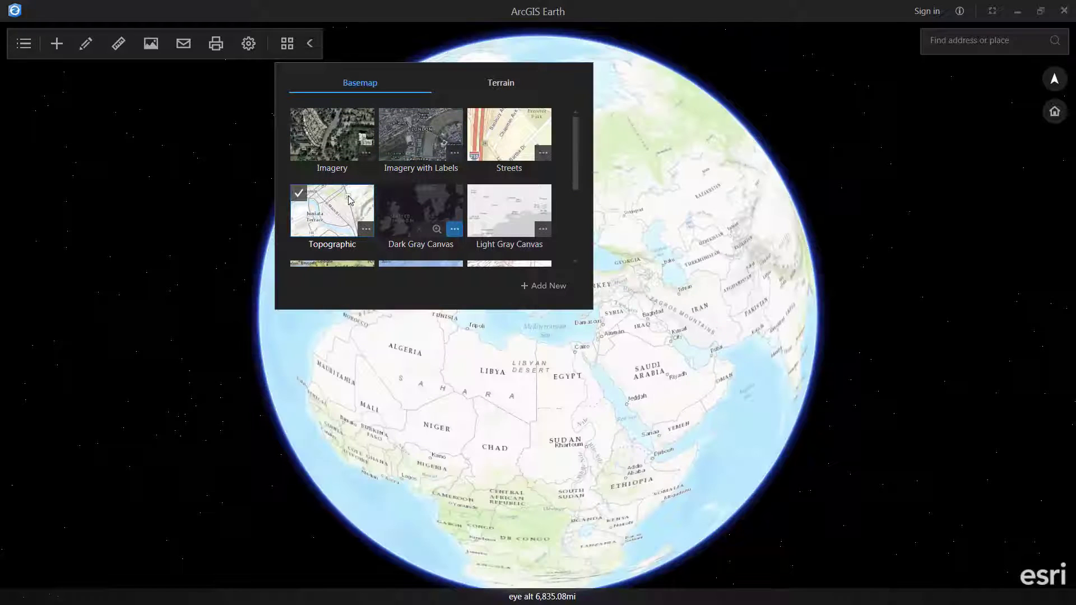
left_click(406, 215)
scroll(486, 219, "down", 1)
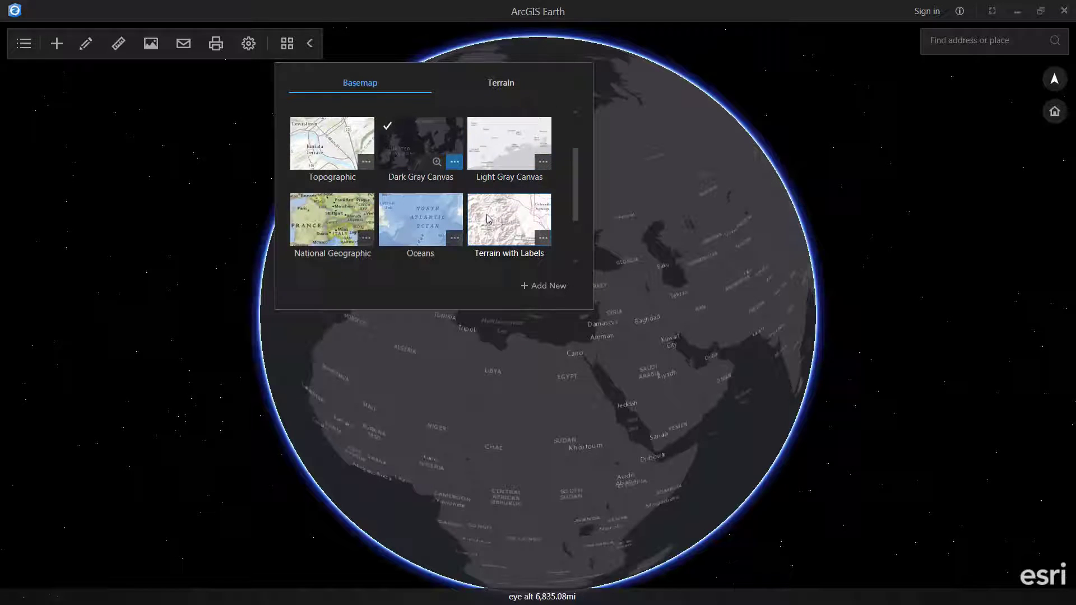
left_click(342, 221)
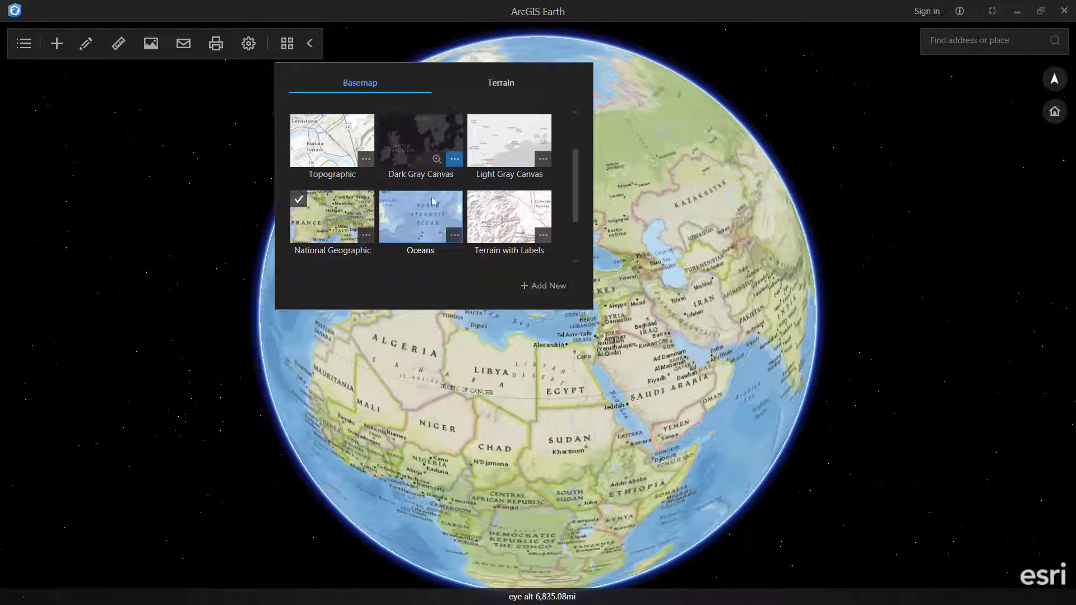
scroll(432, 202, "up", 1)
left_click(416, 141)
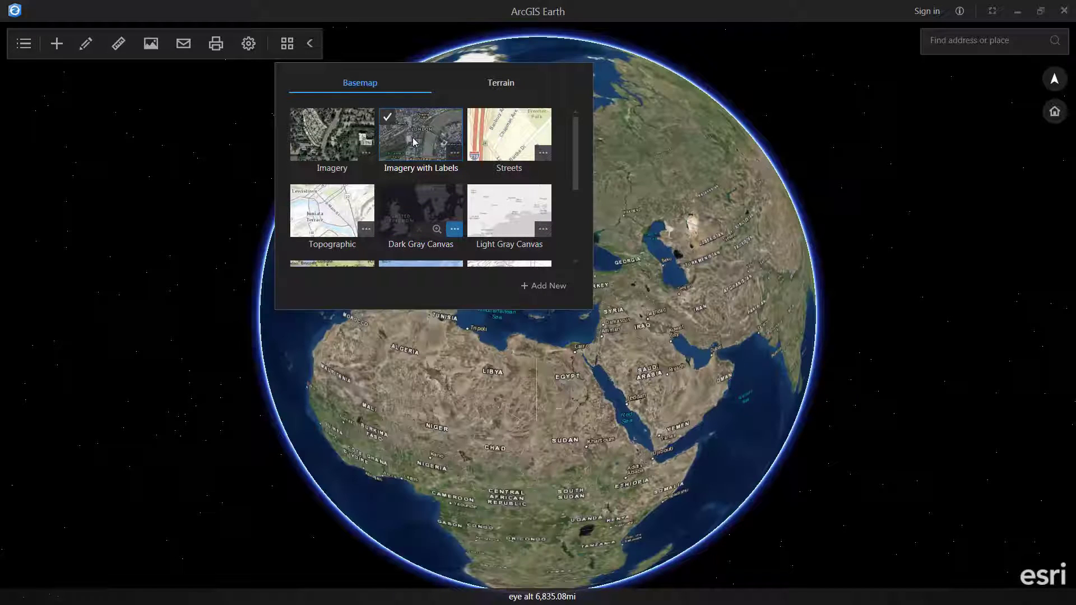
left_click(327, 143)
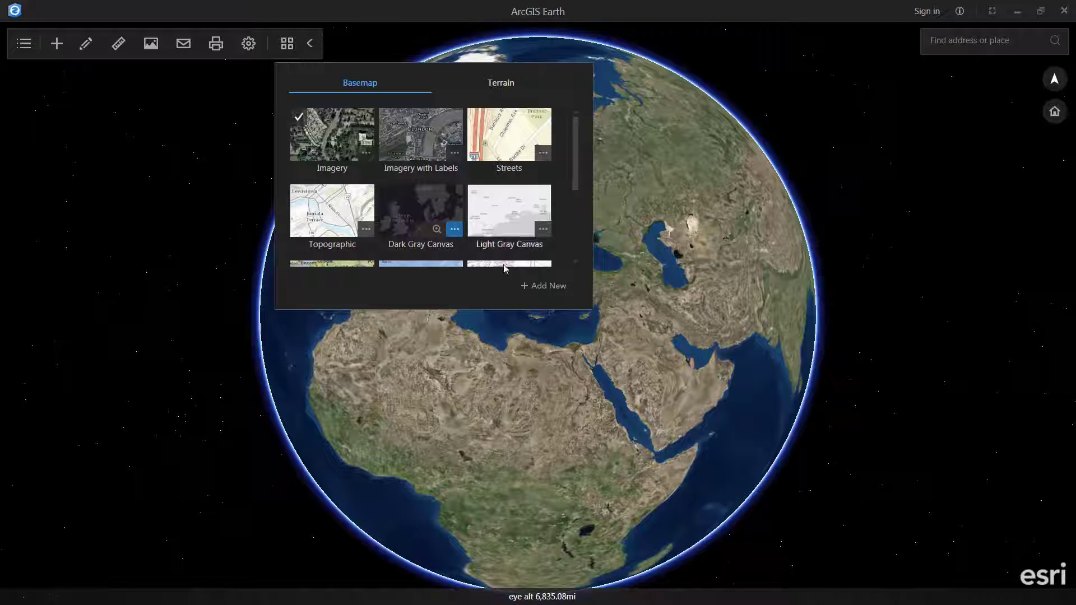
- Add World Globe 1812 from the ArcGIS Online basemap catalogue and close the Add Basemap window
left_click(534, 290)
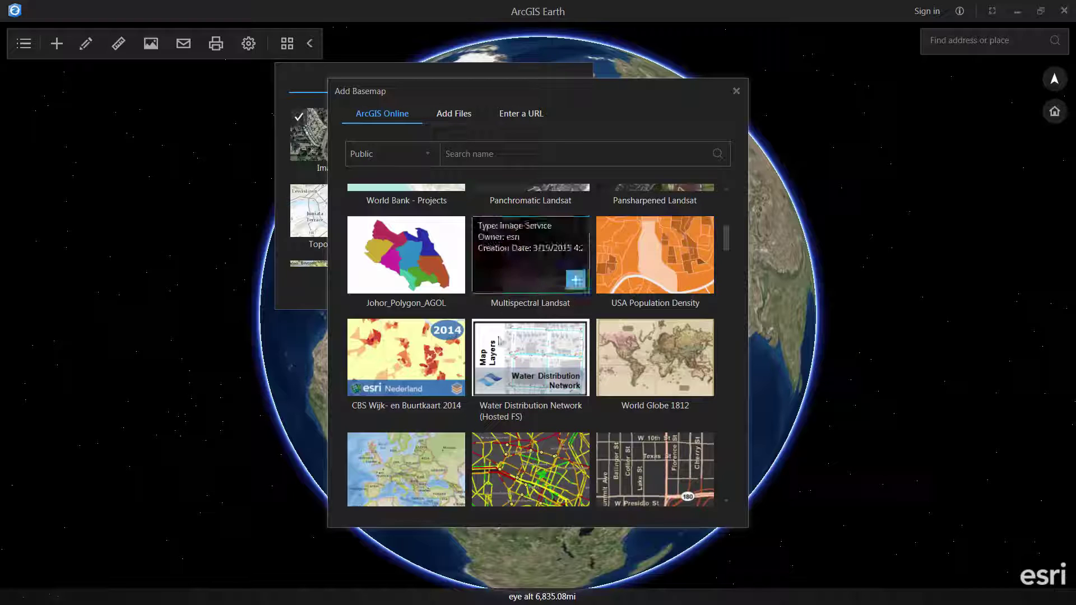
mouse_move(518, 452)
scroll(518, 452, "down", 1)
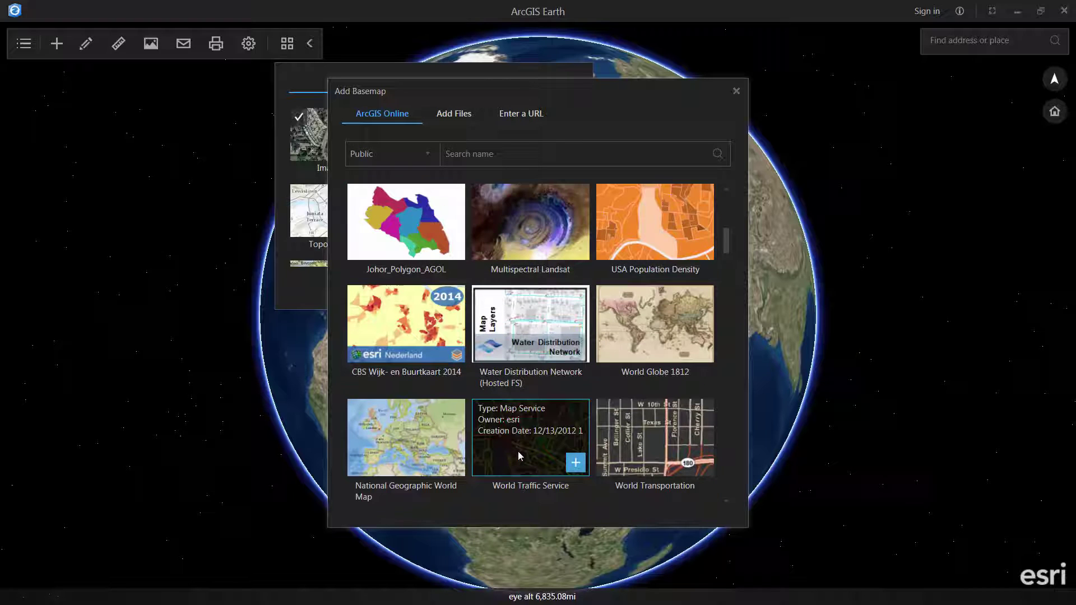
mouse_move(552, 372)
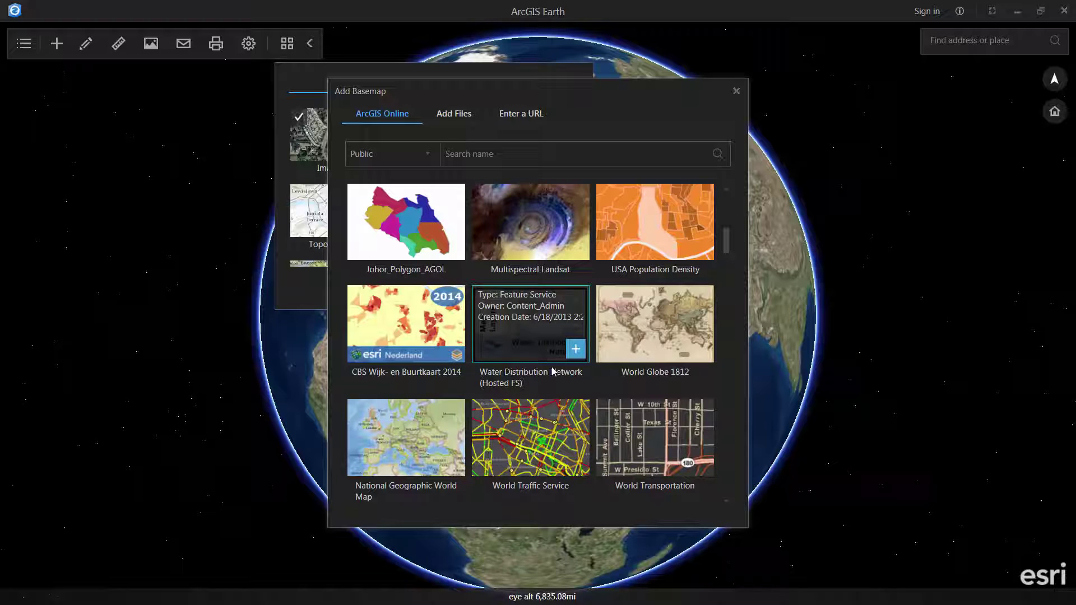
mouse_move(543, 418)
mouse_move(698, 358)
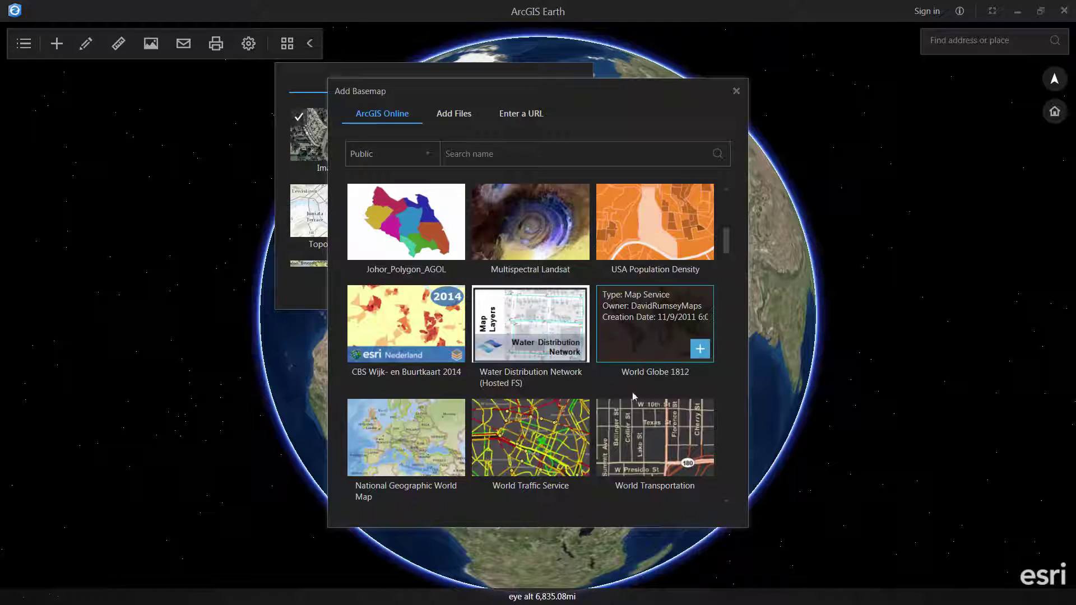
left_click(700, 359)
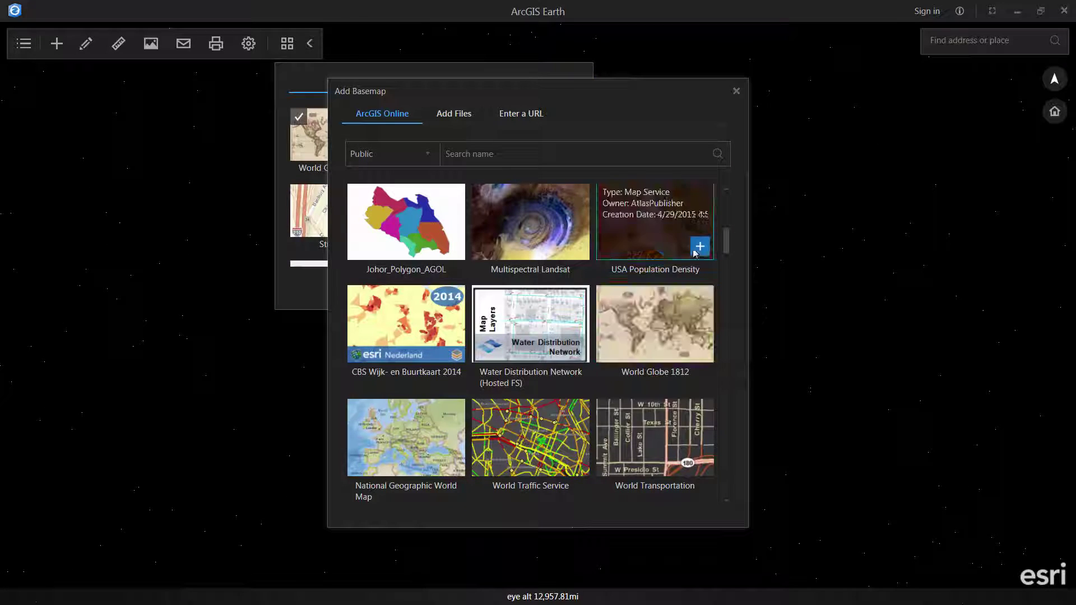
left_click(736, 91)
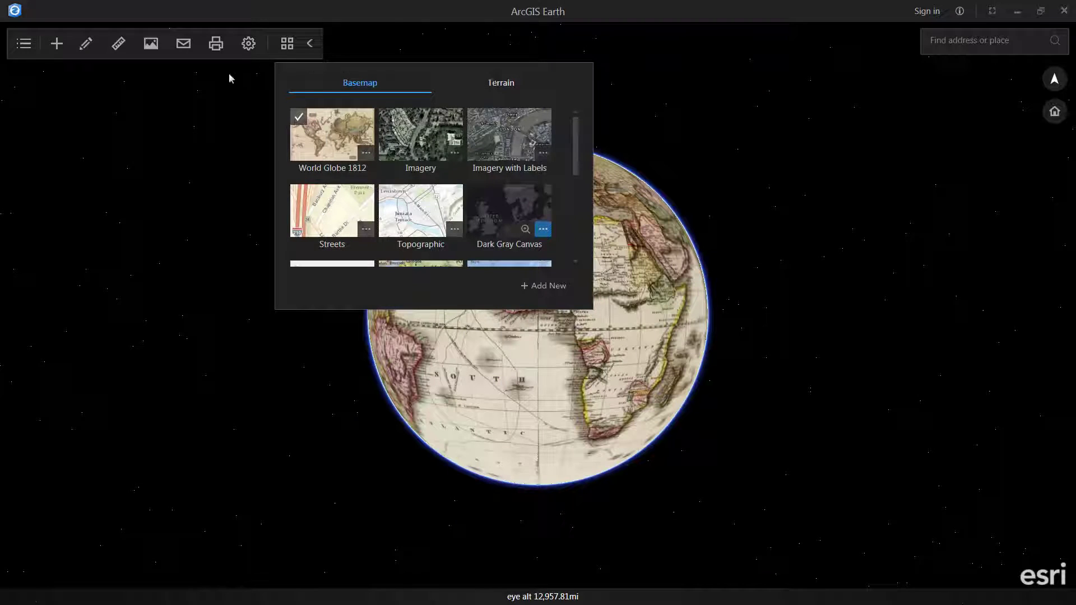
- Preview the Imagery, Topographic, Streets and World Globe 1812 basemaps on the globe
left_click(286, 48)
left_click(286, 51)
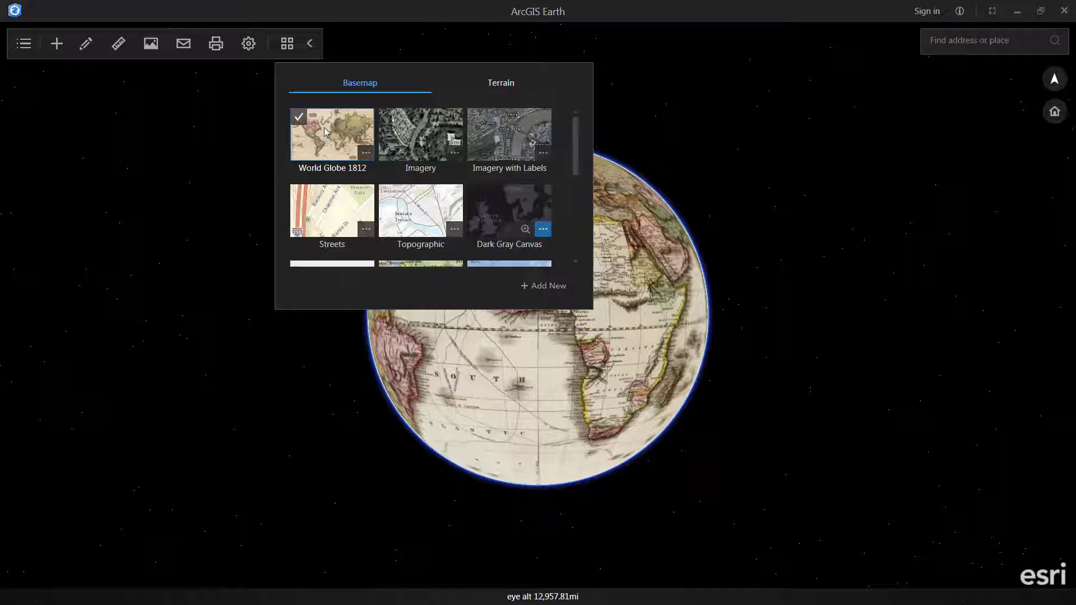
left_click(422, 137)
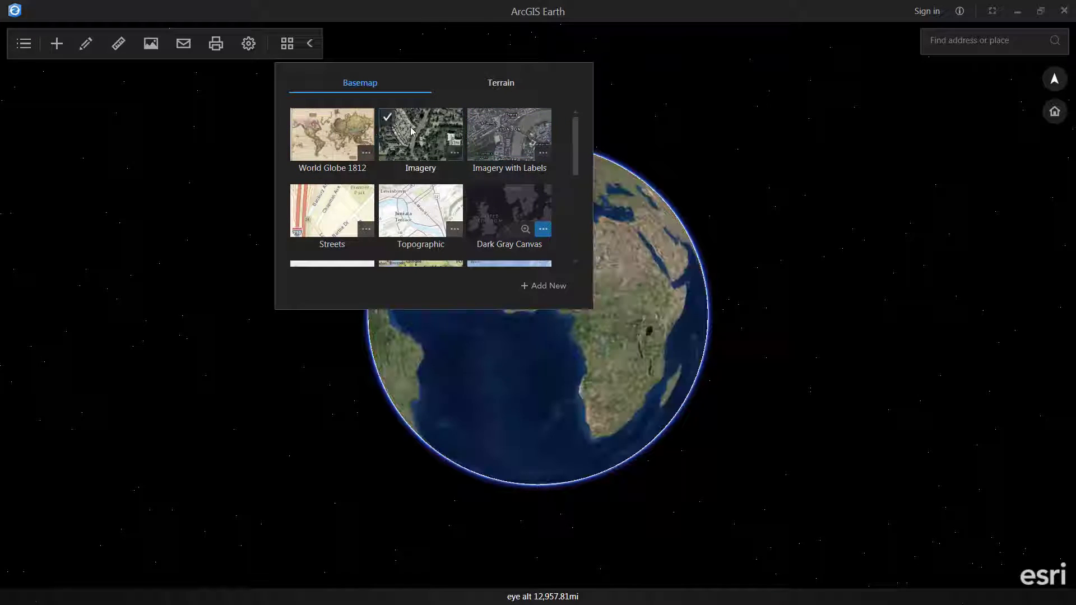
left_click(402, 224)
left_click(341, 208)
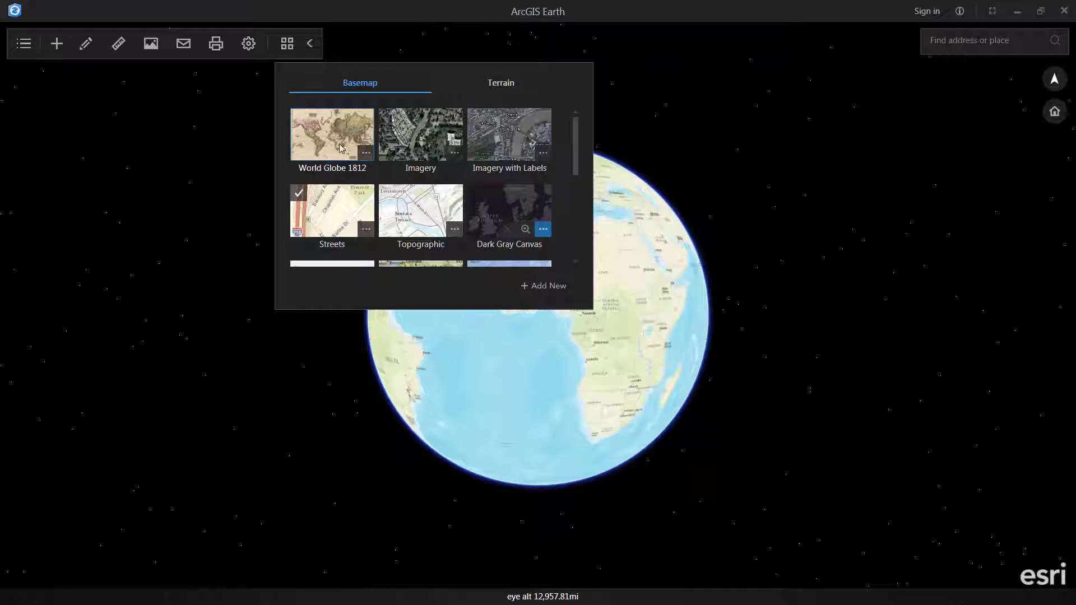
left_click(341, 148)
- Try Imagery with Labels and Dark Gray Canvas, settle on Imagery, and close the gallery
left_click(501, 154)
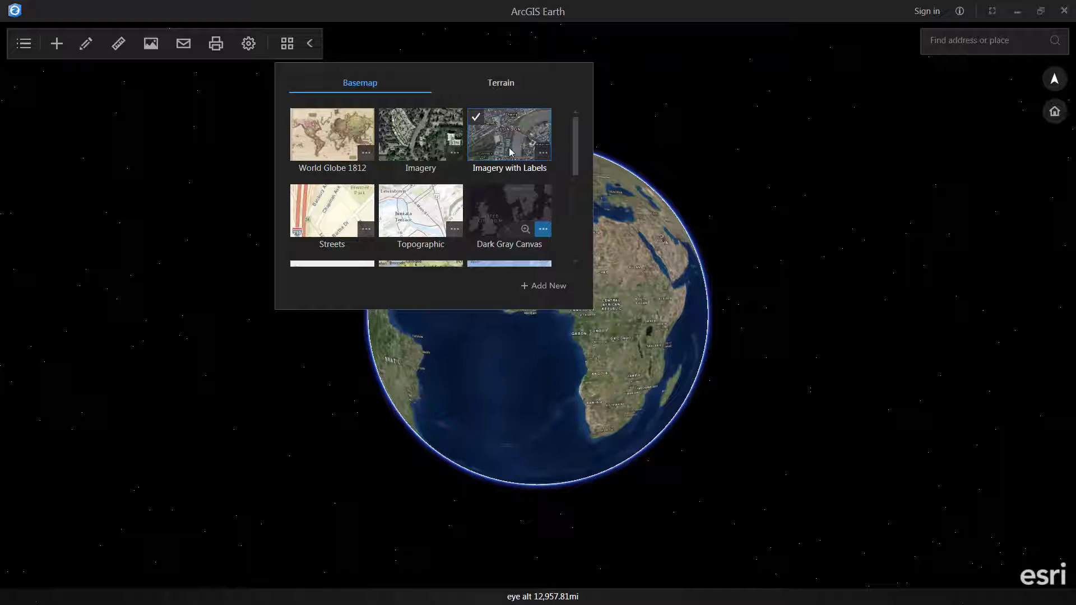
left_click(496, 209)
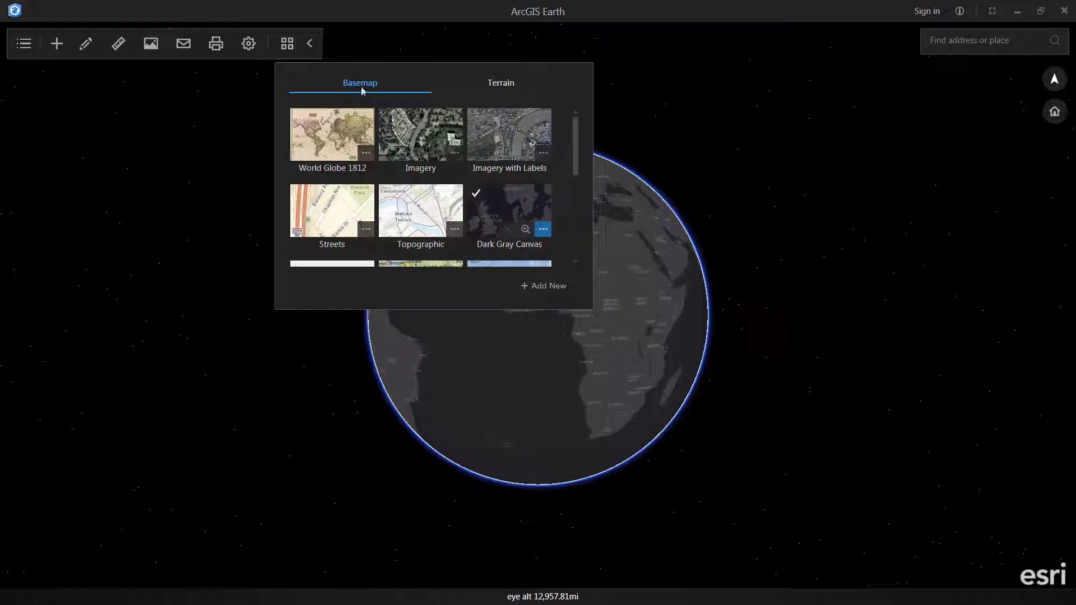
left_click(422, 136)
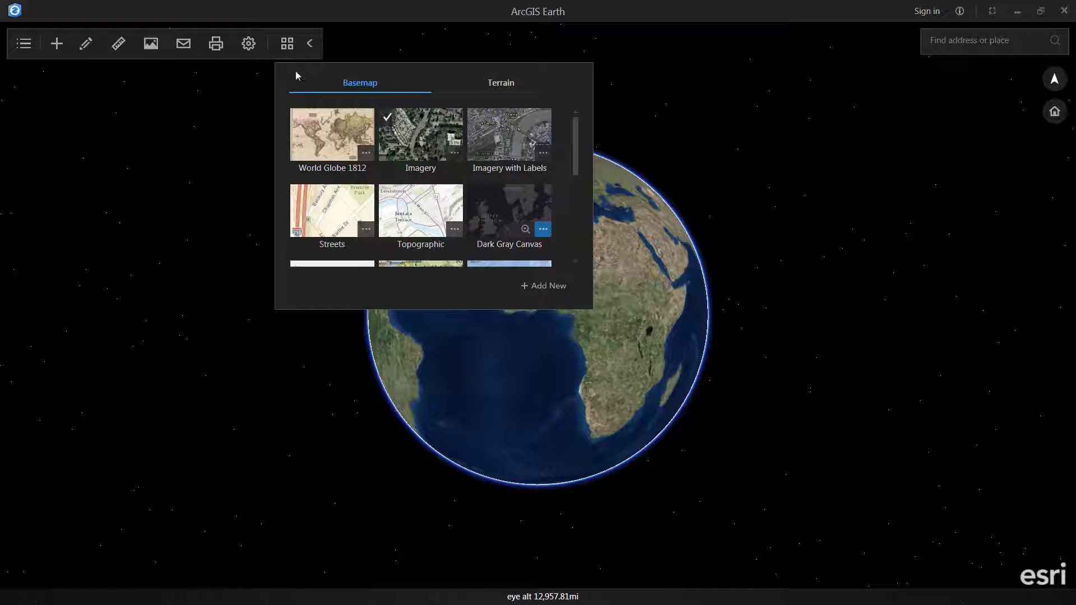
mouse_move(365, 152)
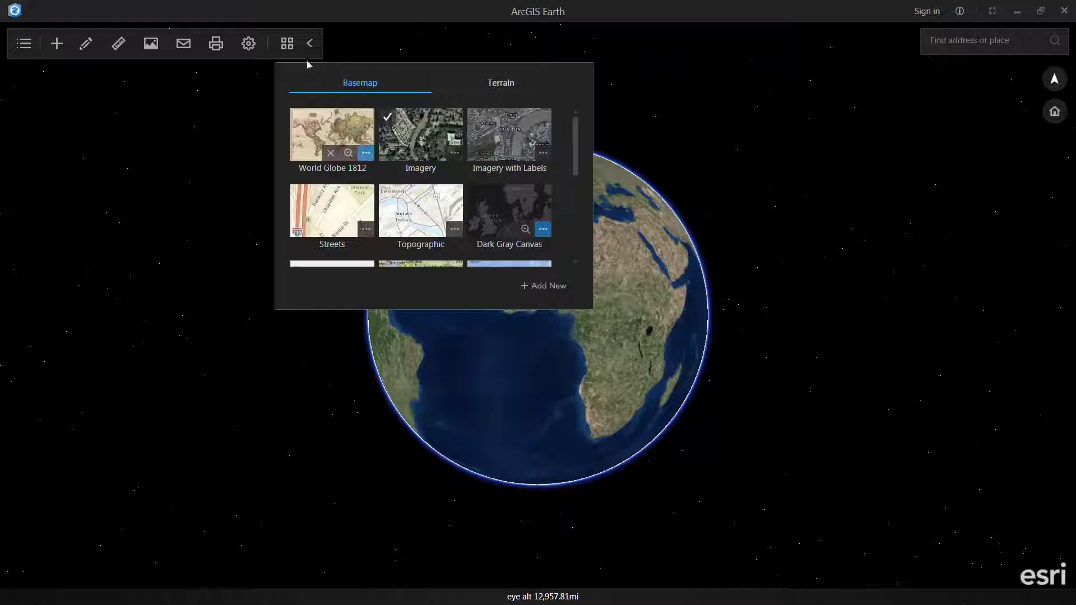
left_click(287, 43)
- Show the Contents panel listing the empty My Data folder
left_click(24, 44)
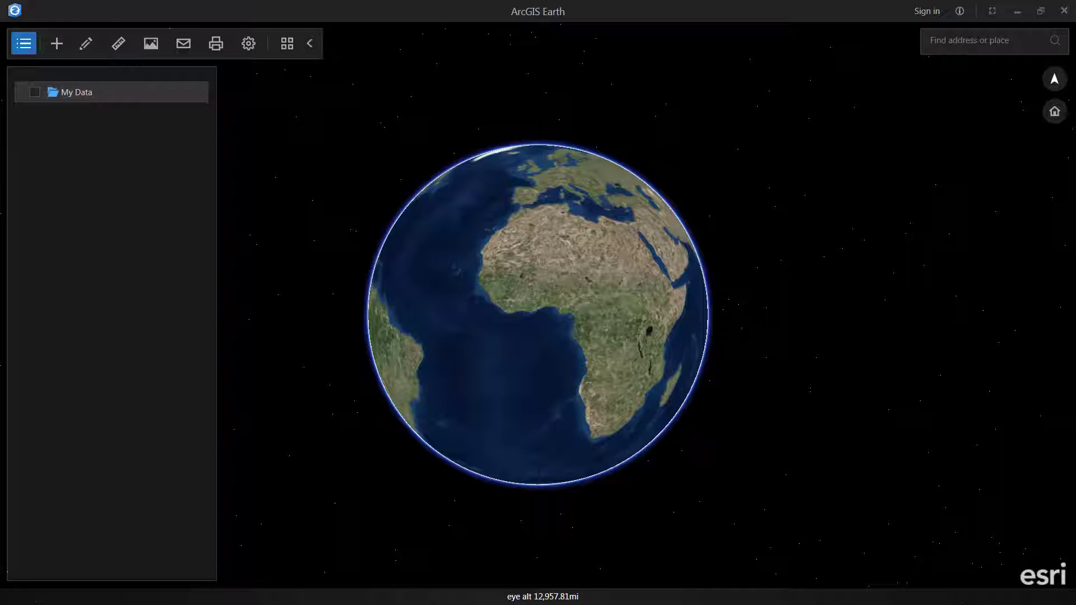
- Search ArcGIS Online for 'toronto buildings' and add the Toronto LoD3 3D Buildings layer
left_click(59, 50)
mouse_move(359, 271)
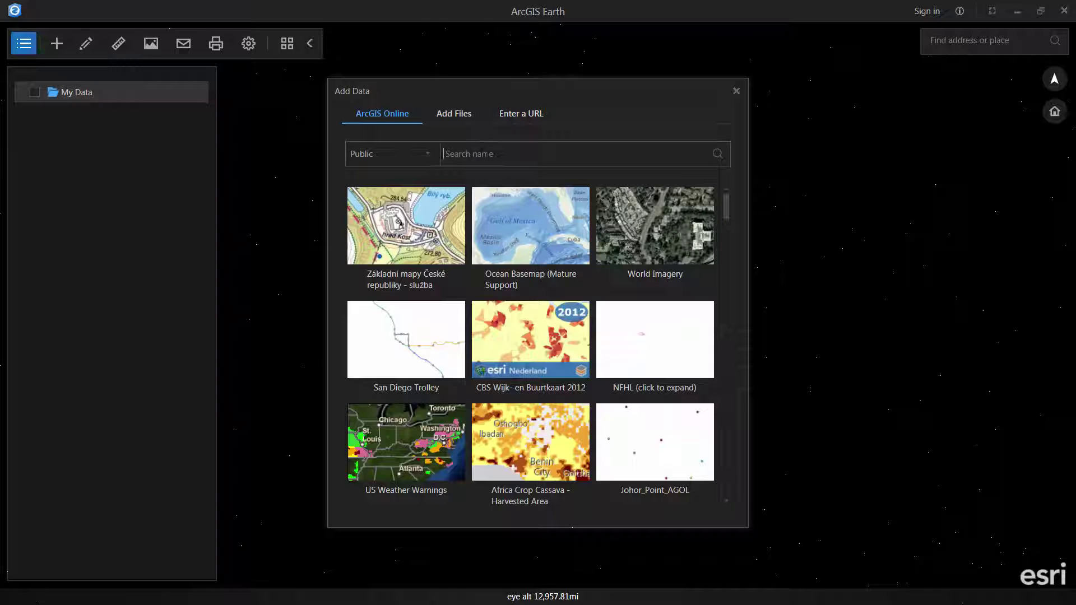
type("toronto")
key("Return")
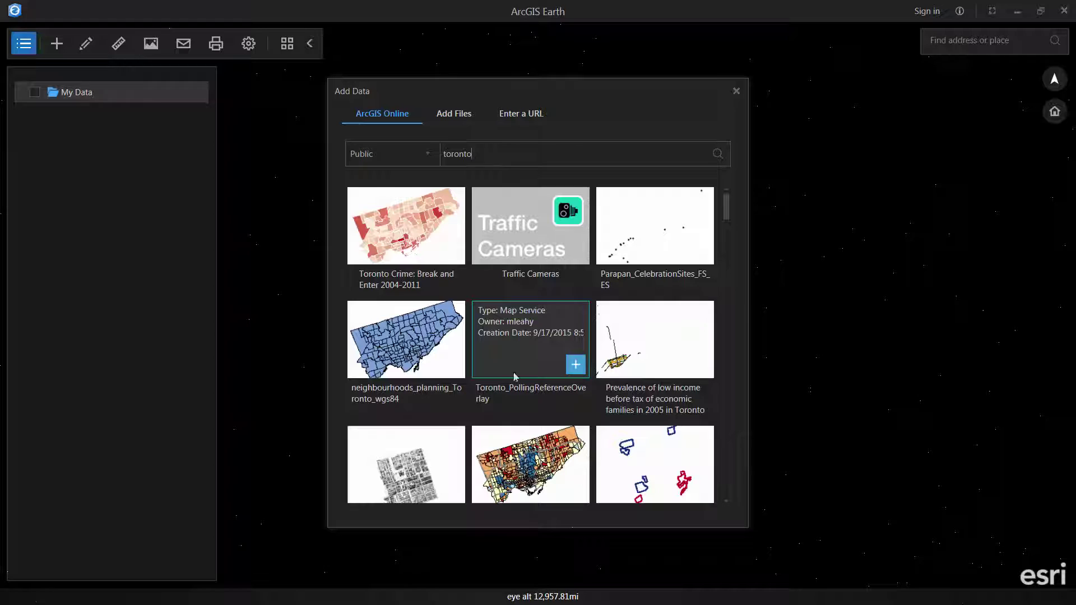
type("b")
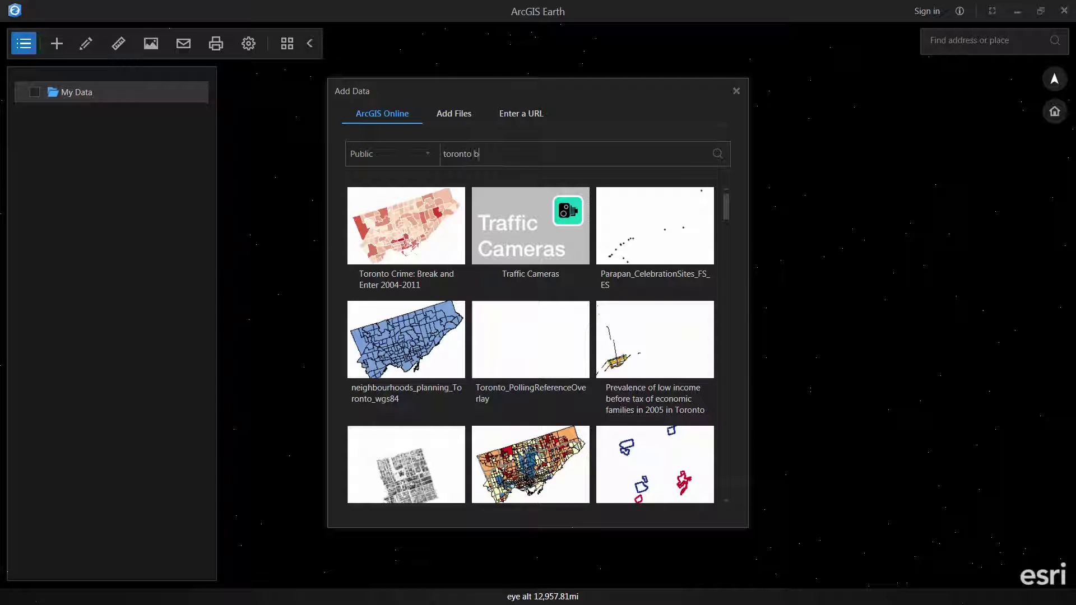
type("uildings")
key("Return")
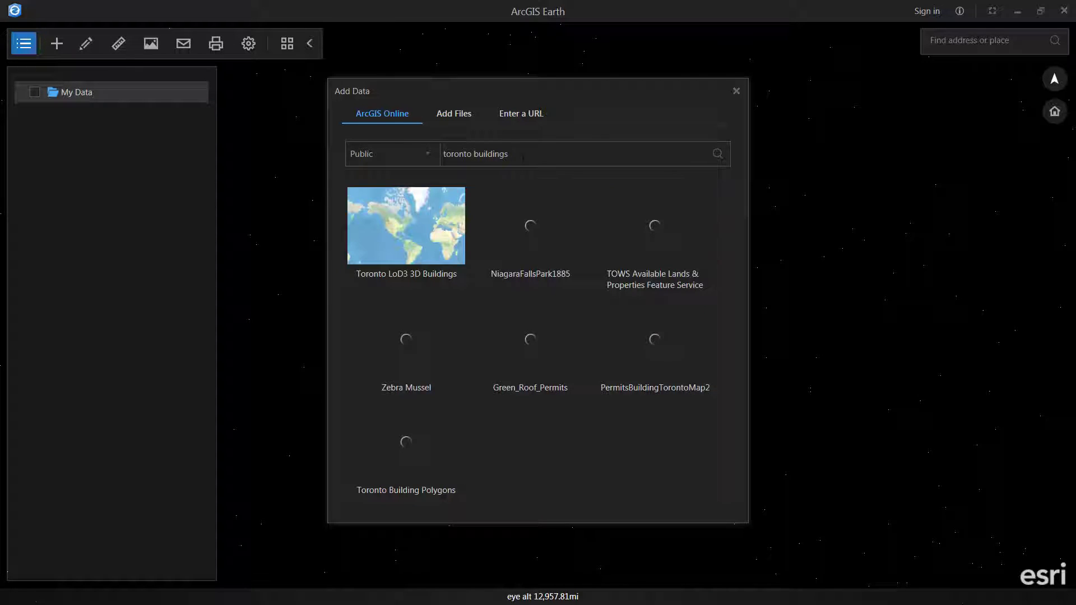
mouse_move(423, 260)
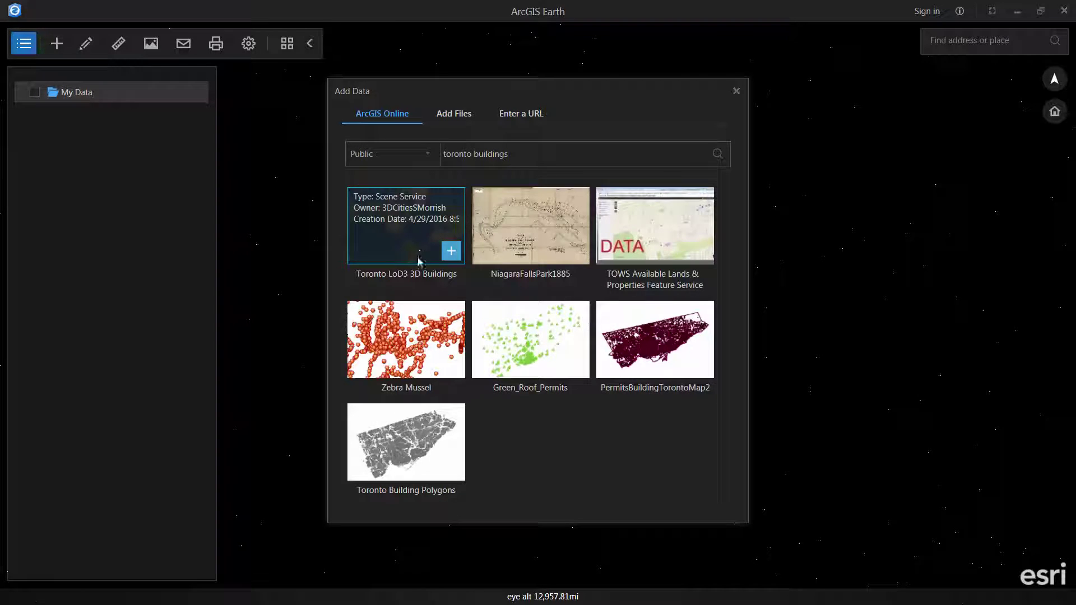
left_click(450, 258)
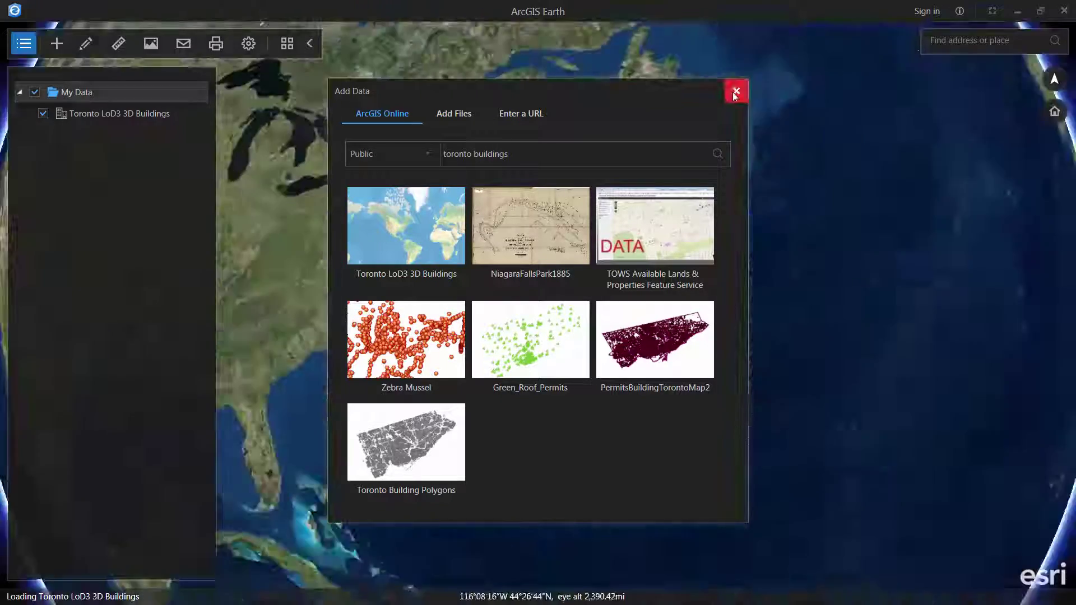
- Close Add Data, then rotate, zoom and tilt into an oblique view of downtown Toronto's buildings
left_click(735, 92)
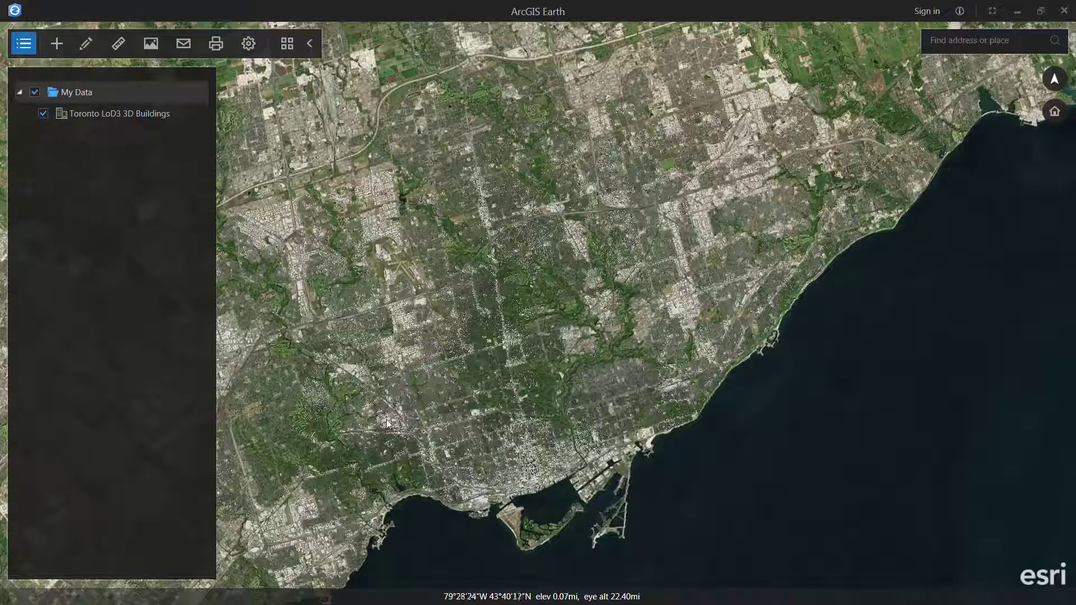
right_click_drag(386, 419, 577, 373)
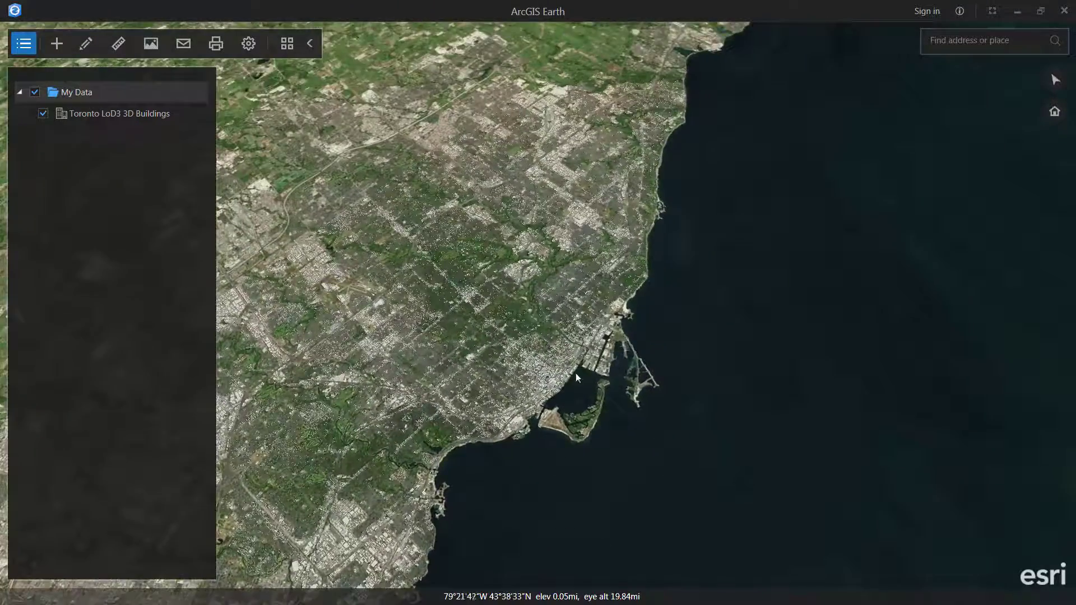
scroll(576, 374, "up", 10)
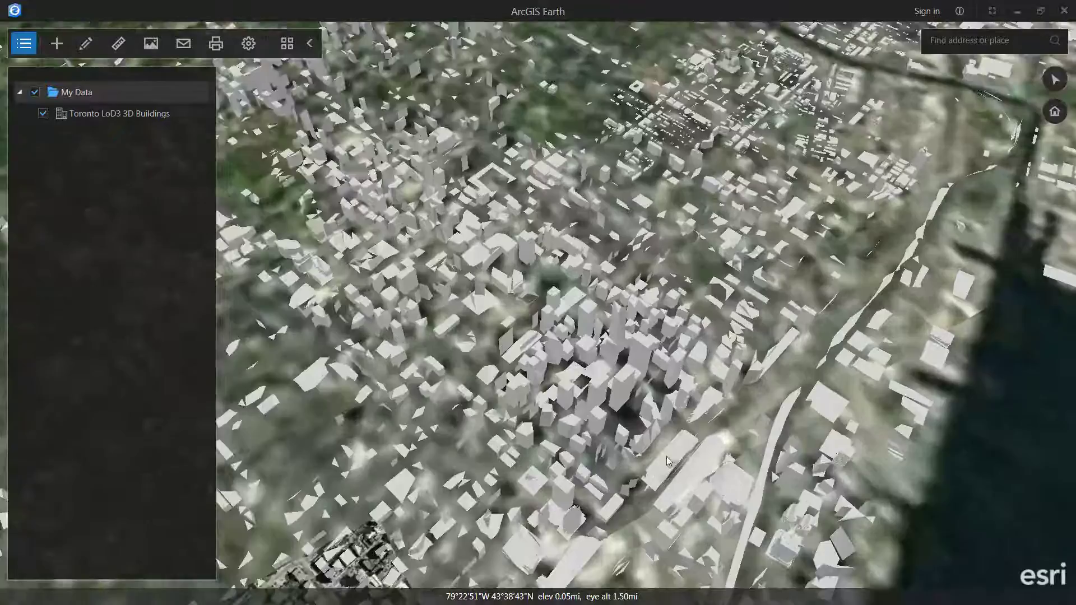
right_click_drag(667, 456, 622, 336)
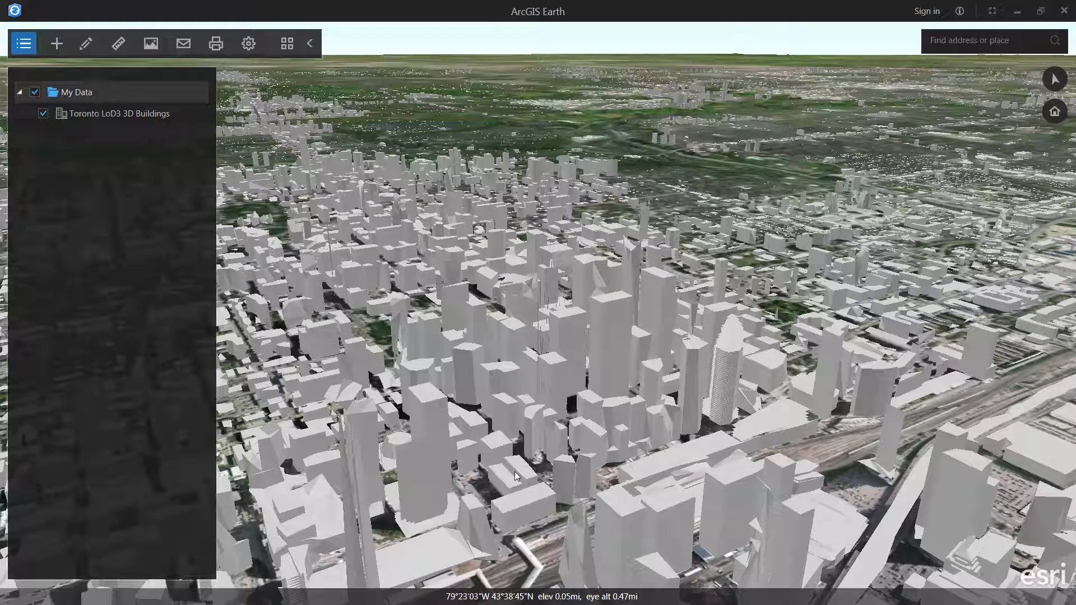
right_click_drag(606, 427, 590, 404)
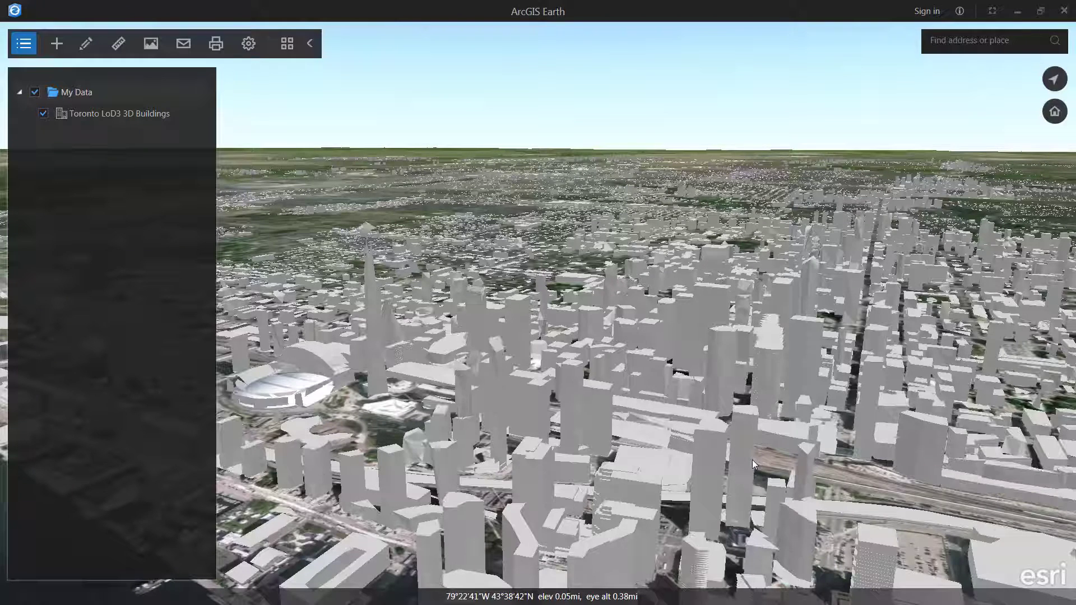
- Search for 'toronto kml' and add the Traffic Cameras layer to My Data
left_click(56, 47)
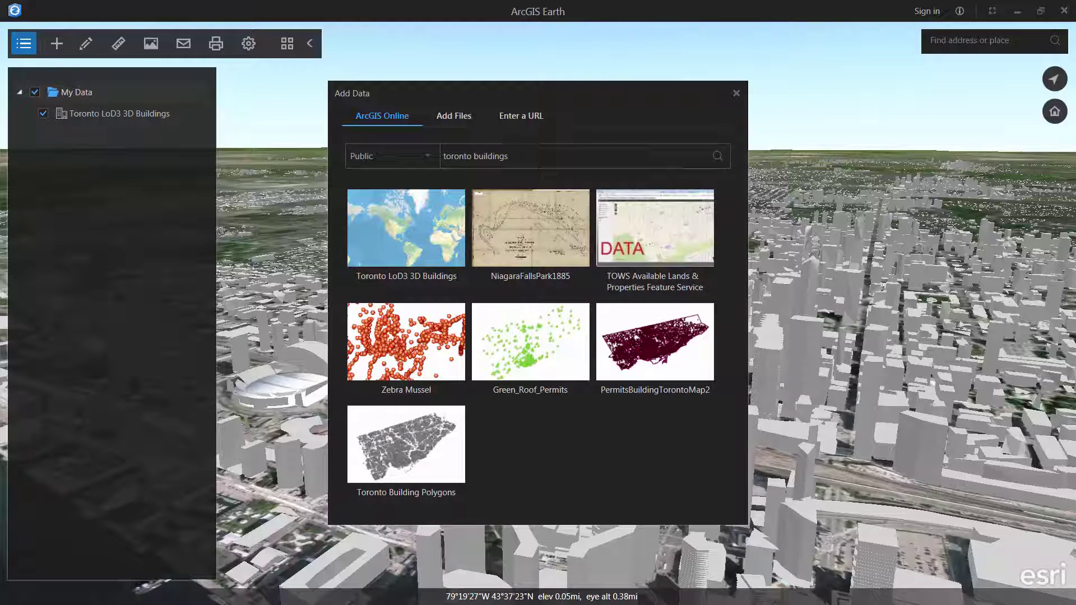
left_click_drag(532, 162, 474, 157)
type("kml")
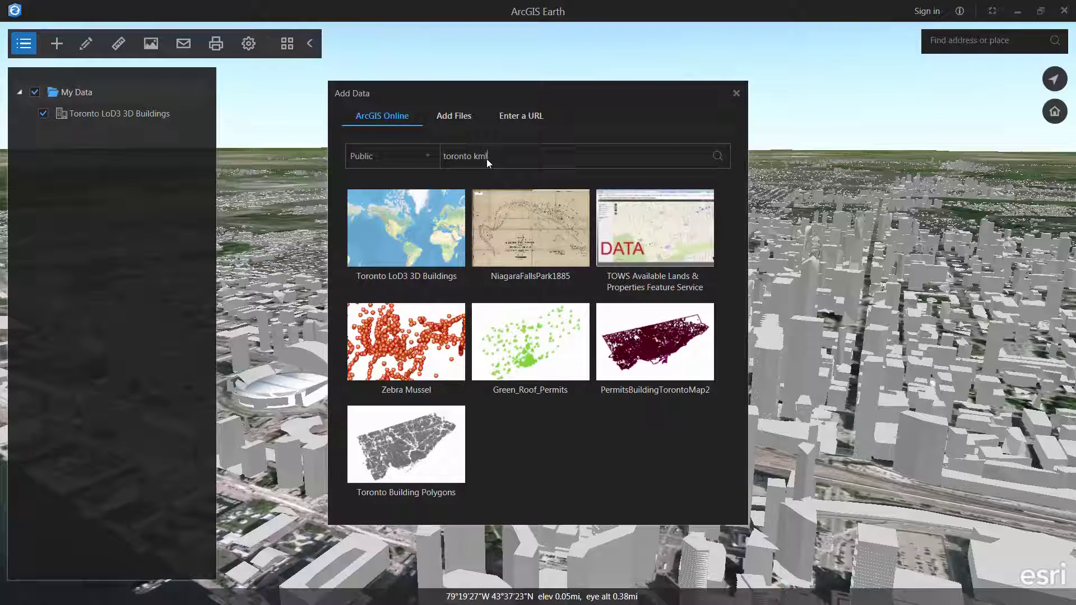
key("Return")
mouse_move(496, 237)
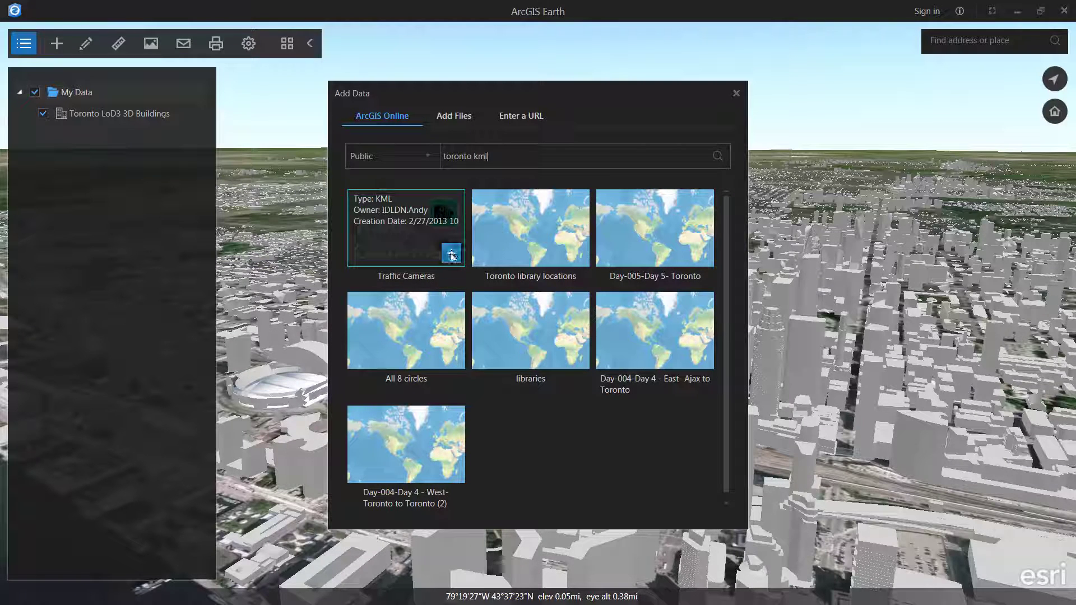
left_click(452, 255)
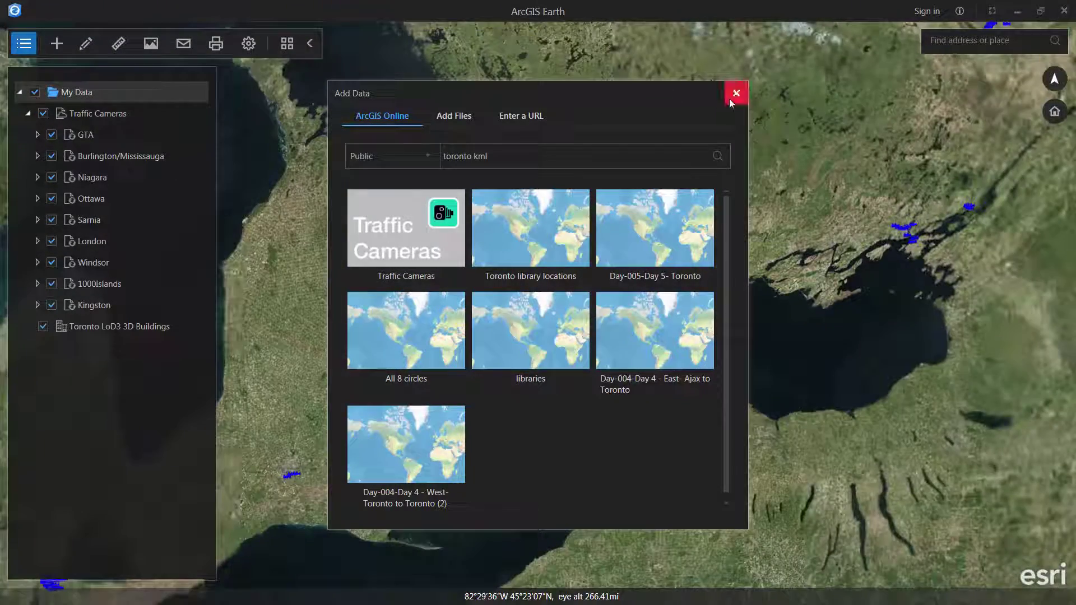
left_click(729, 98)
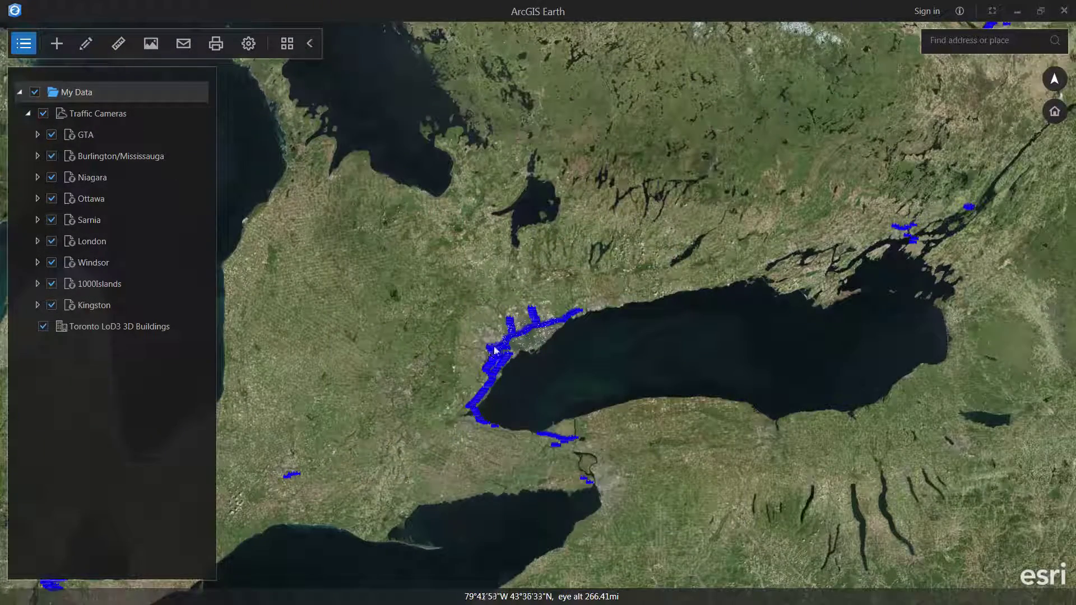
- Zoom into Toronto and view the 401 near Avenue Rd camera image, then close it
scroll(523, 339, "up", 5)
scroll(544, 367, "up", 3)
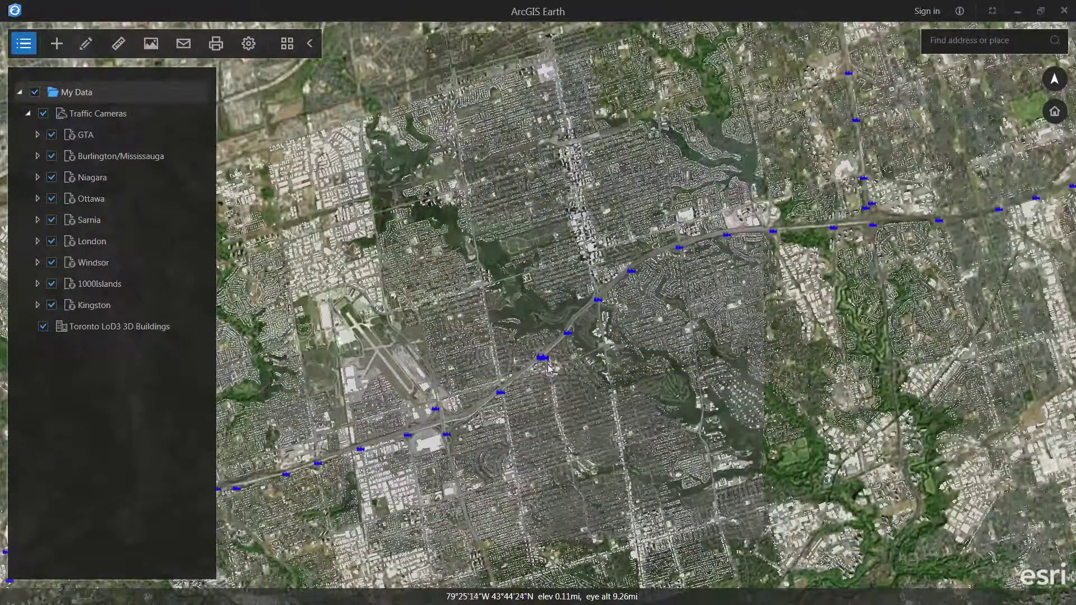
scroll(541, 355, "up", 3)
left_click(536, 348)
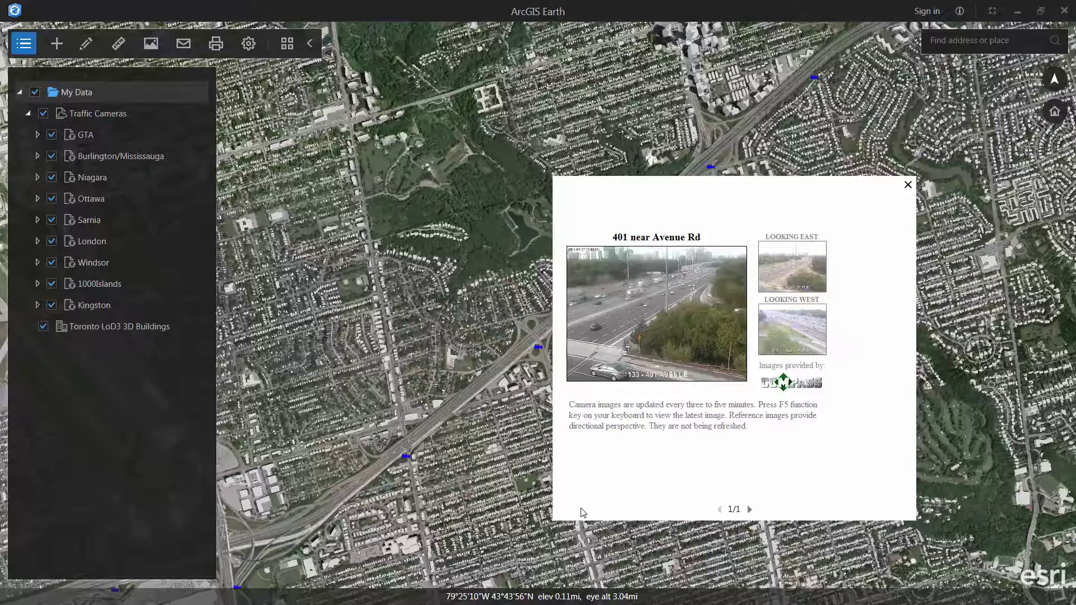
left_click(915, 183)
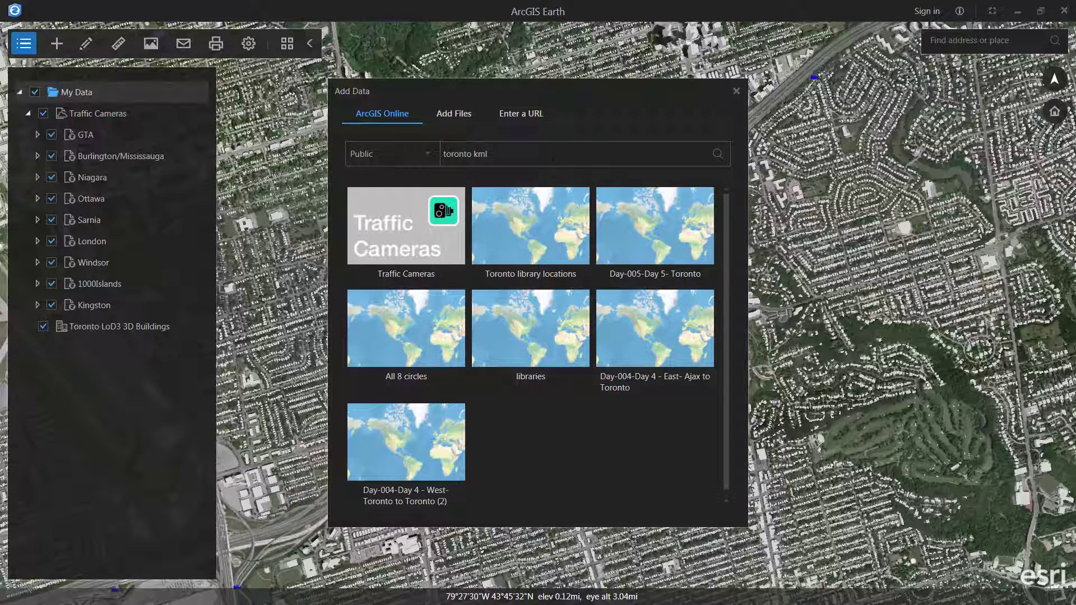
- Search for 'traffic' and add World Traffic Service, signing in with the account username and password
key("BackSpace")
key("BackSpace")
key("BackSpace")
key("BackSpace")
key("BackSpace")
key("BackSpace")
key("BackSpace")
key("BackSpace")
key("BackSpace")
key("BackSpace")
key("BackSpace")
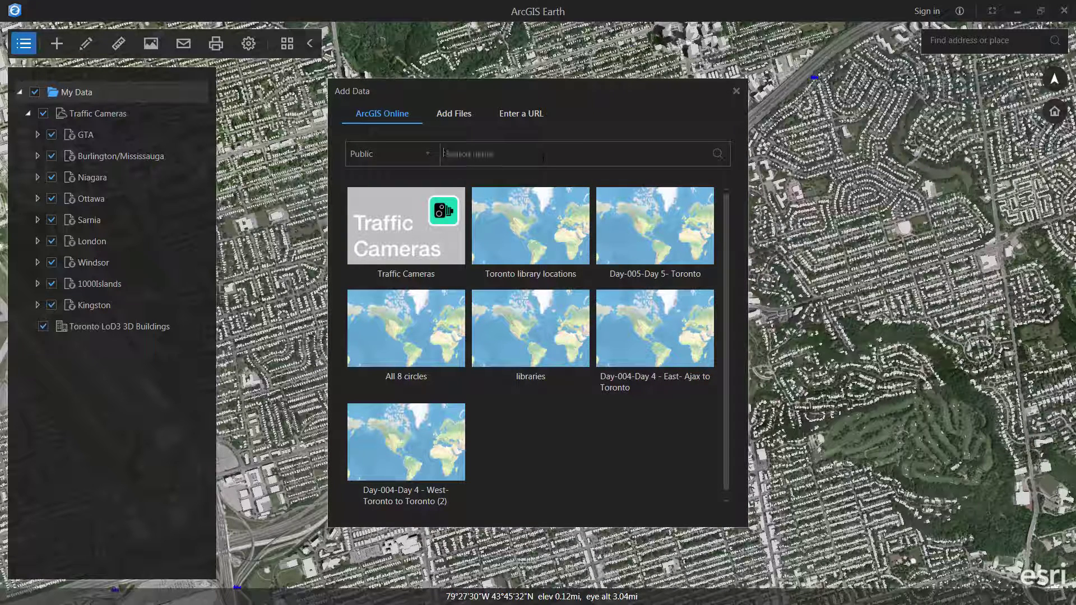
type("traffic")
key("Return")
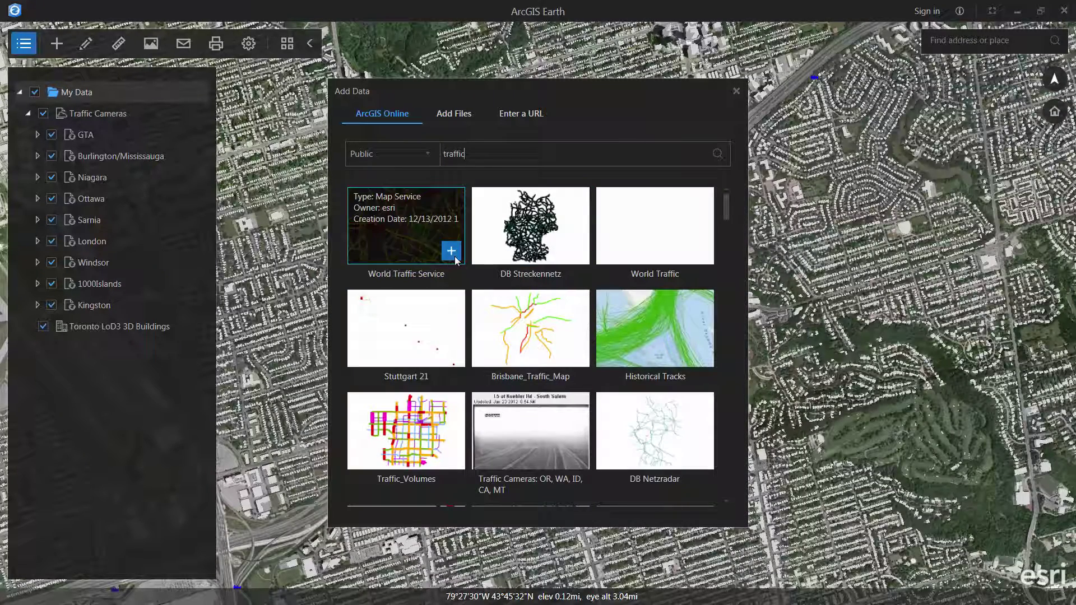
left_click(454, 257)
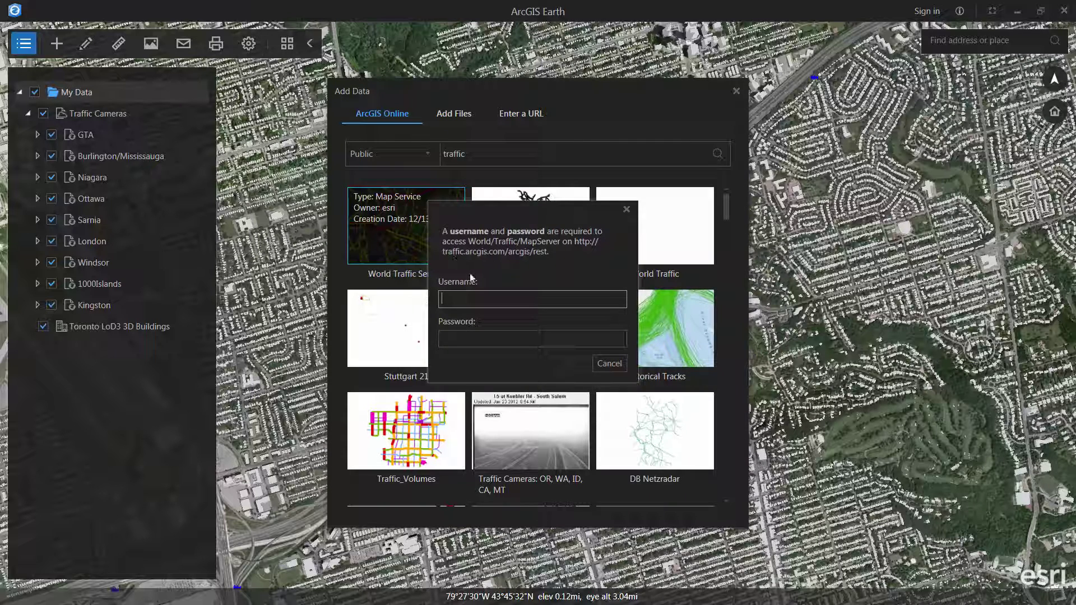
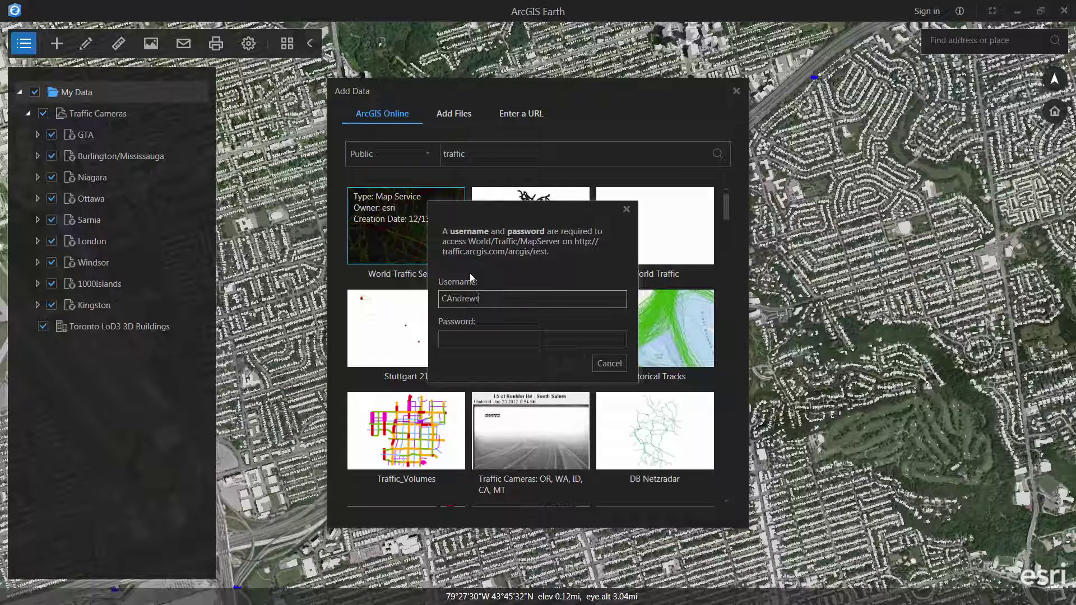
key("Tab")
type("*********")
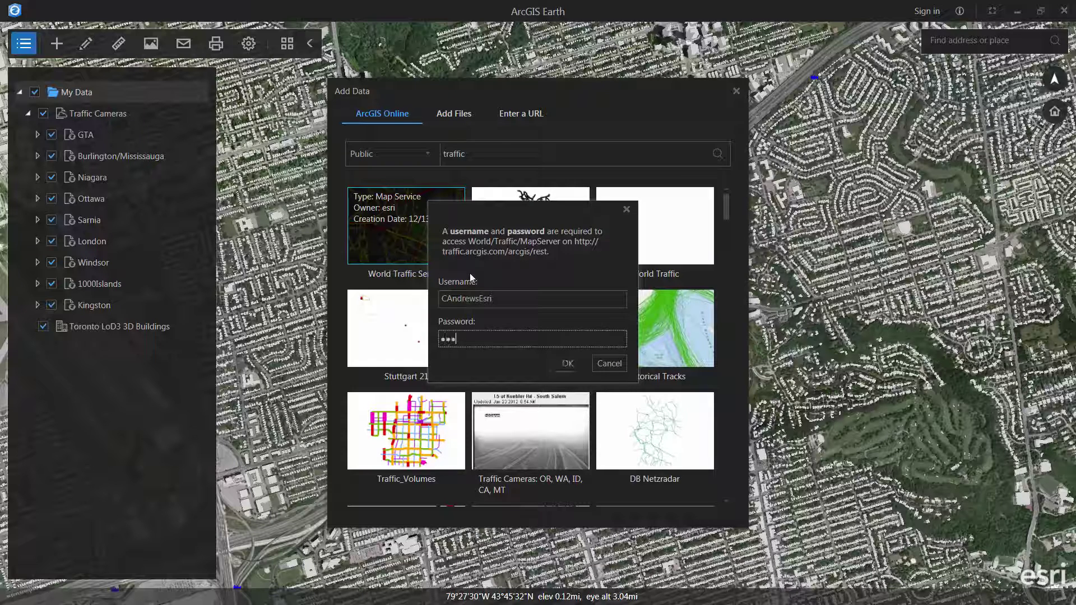
key("Return")
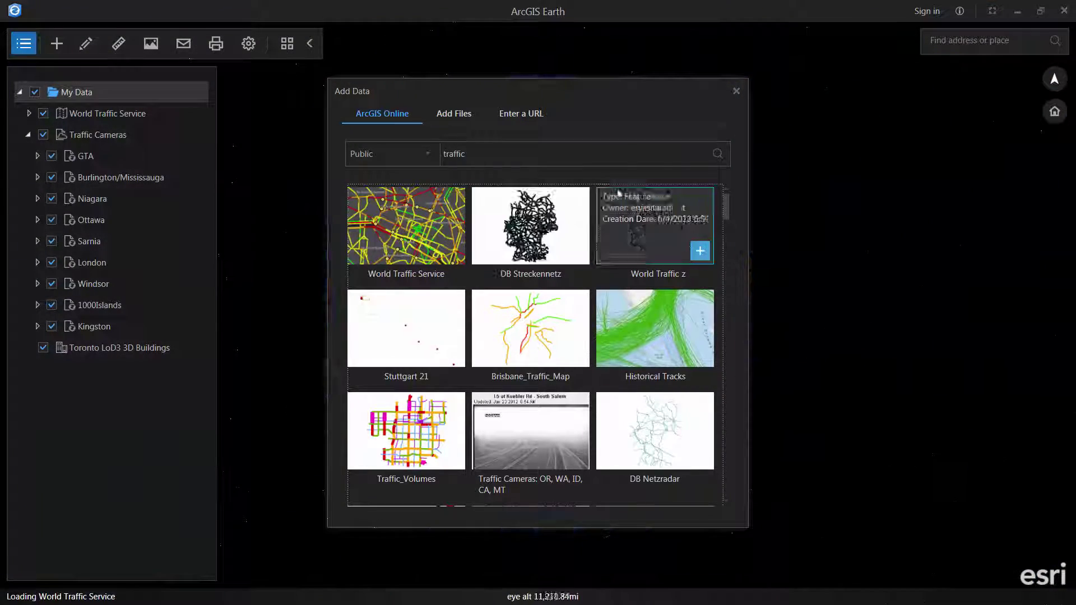
- Close the data search and fly via Traffic Cameras to the Toronto 401 highway interchange
left_click(731, 96)
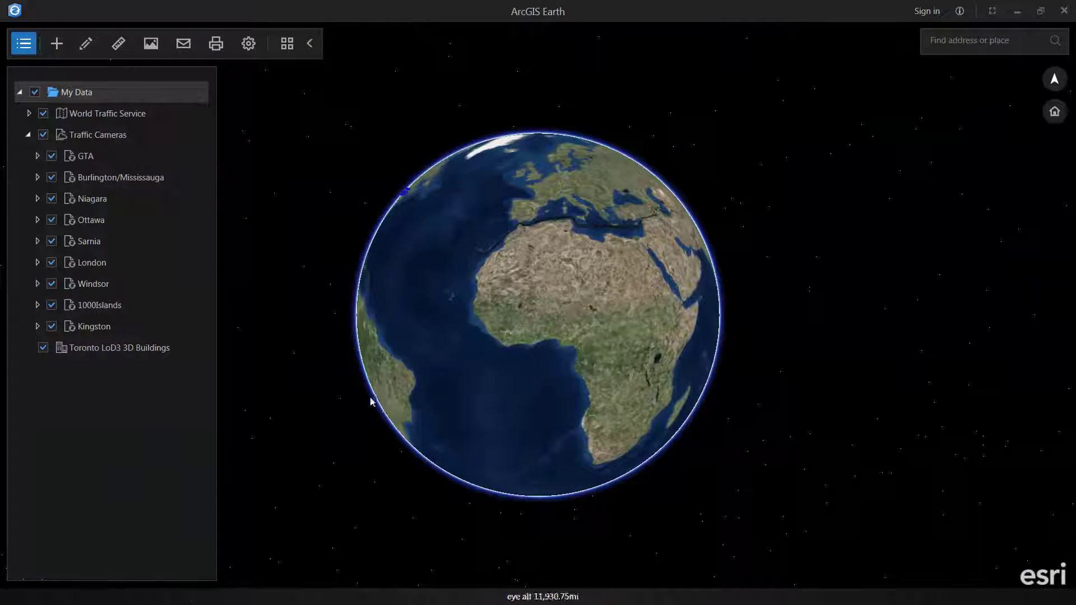
left_click_drag(413, 365, 594, 394)
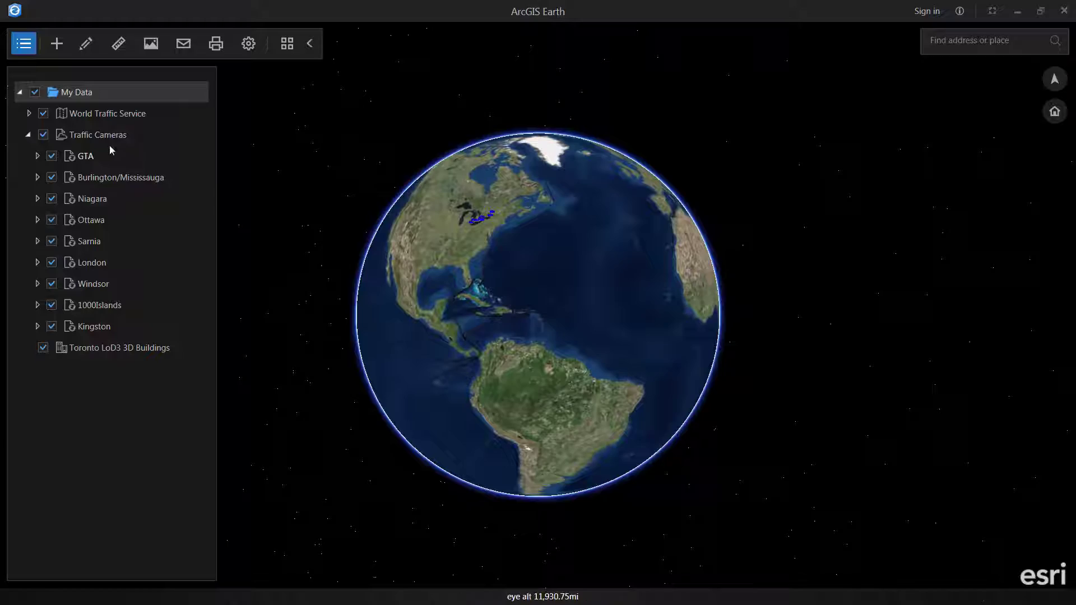
double_click(116, 137)
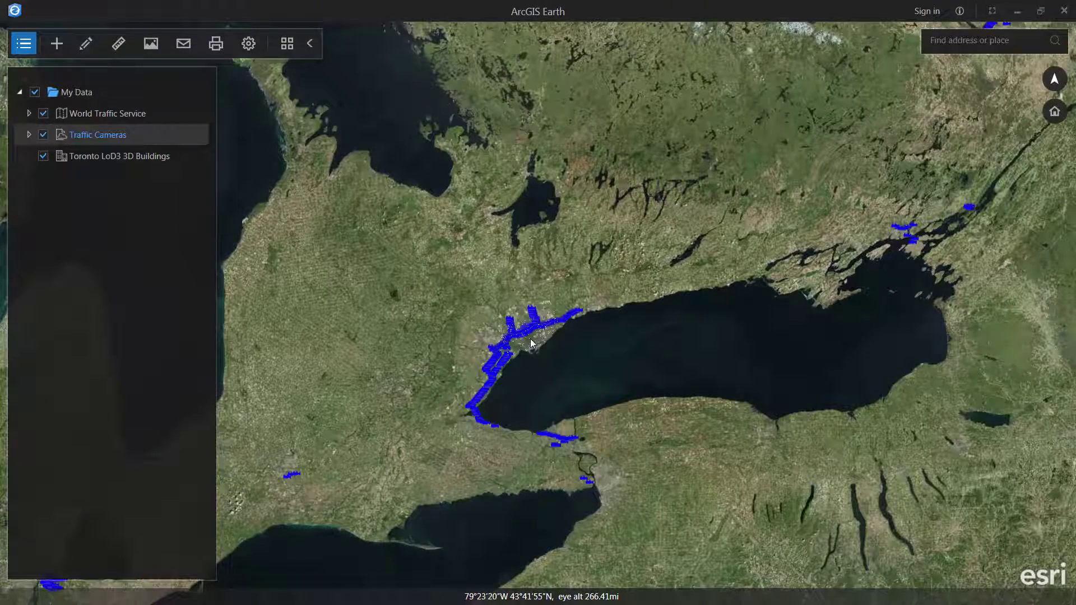
scroll(532, 343, "up", 3)
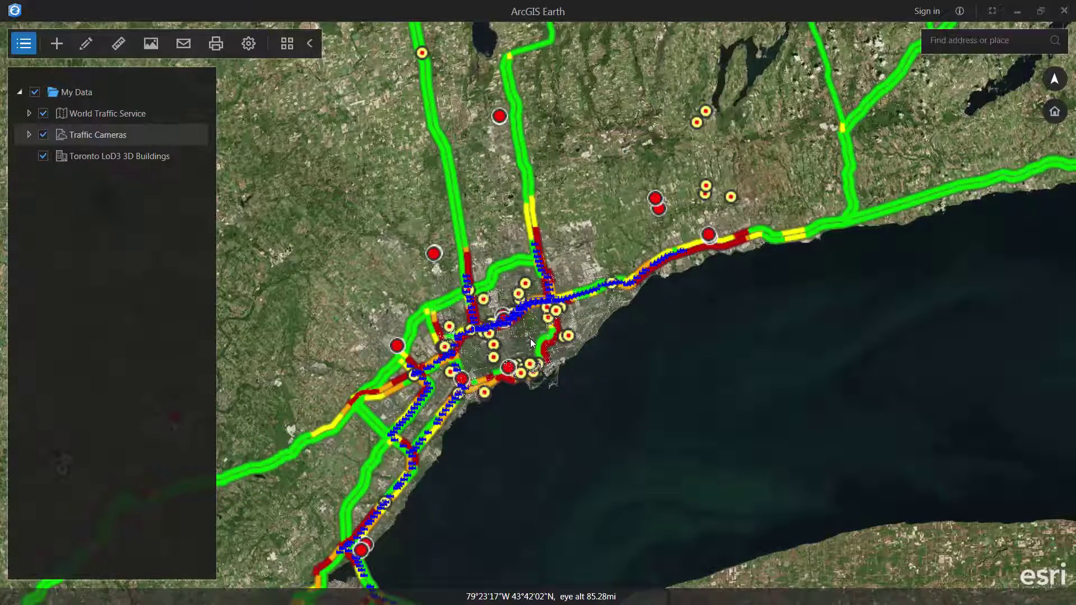
scroll(531, 343, "up", 3)
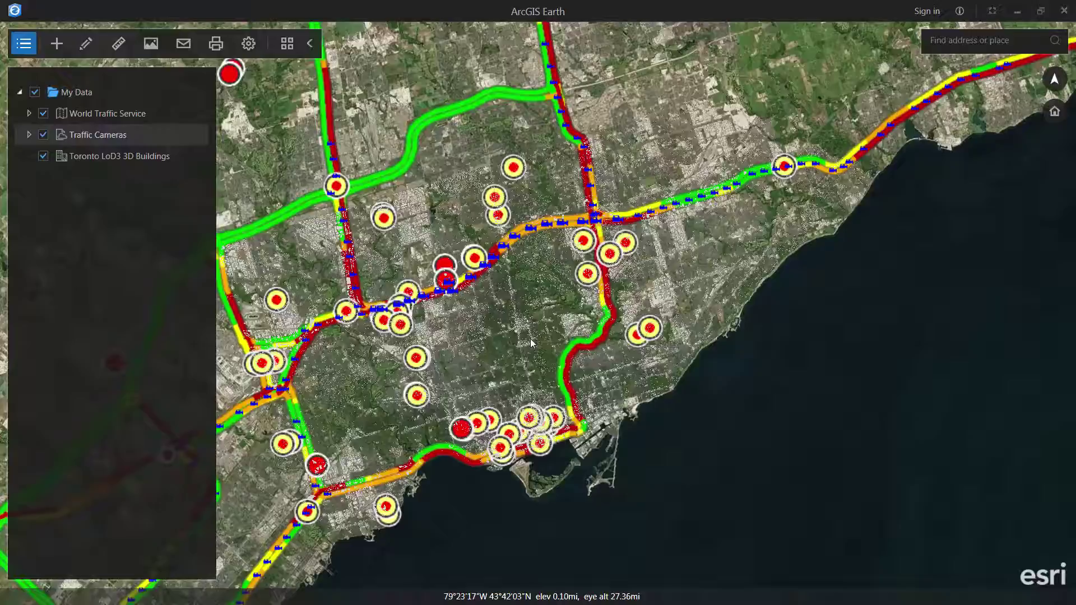
scroll(531, 343, "up", 3)
left_click_drag(323, 152, 396, 392)
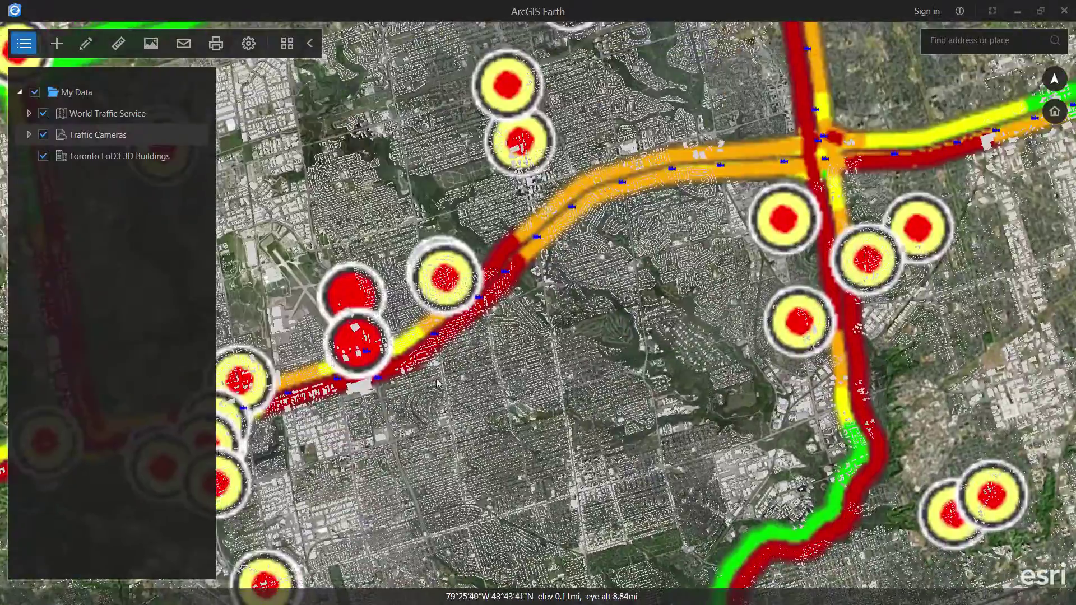
scroll(396, 392, "up", 3)
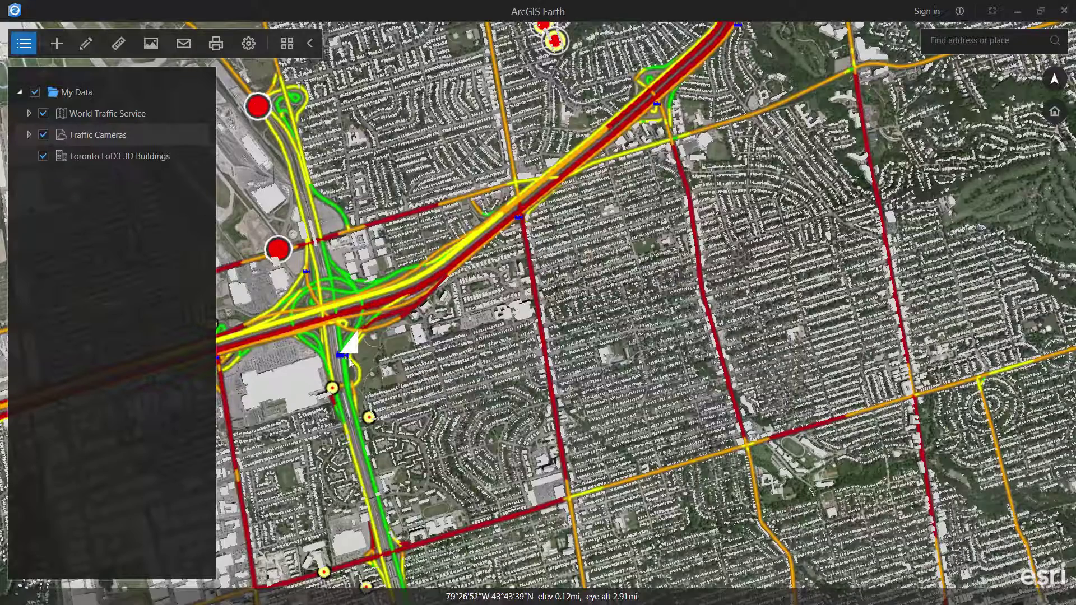
- Open the 401 near Allen Rd S and 401 near Dufferin St camera feeds in a tilted 3D view, then close them
left_click(342, 355)
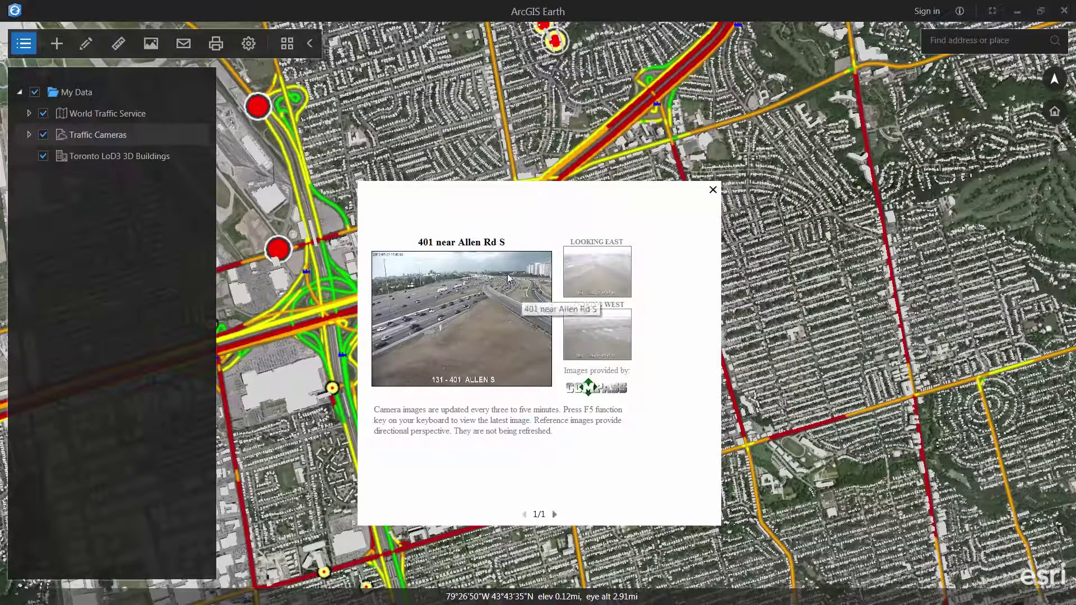
left_click_drag(353, 336, 553, 277)
left_click(553, 277)
middle_click_drag(552, 276, 565, 254)
left_click(566, 254)
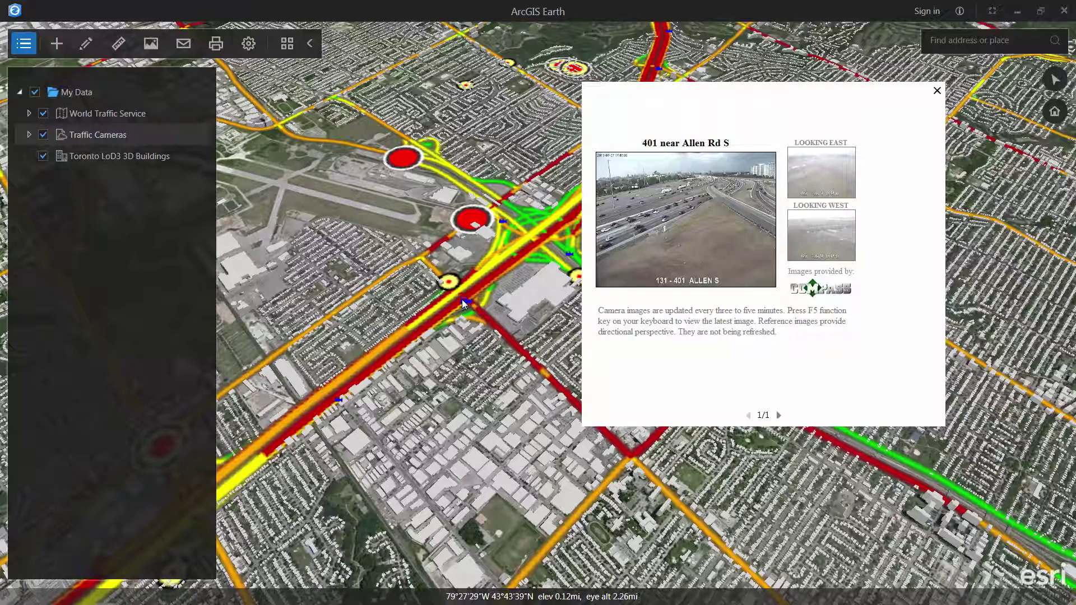
left_click(464, 303)
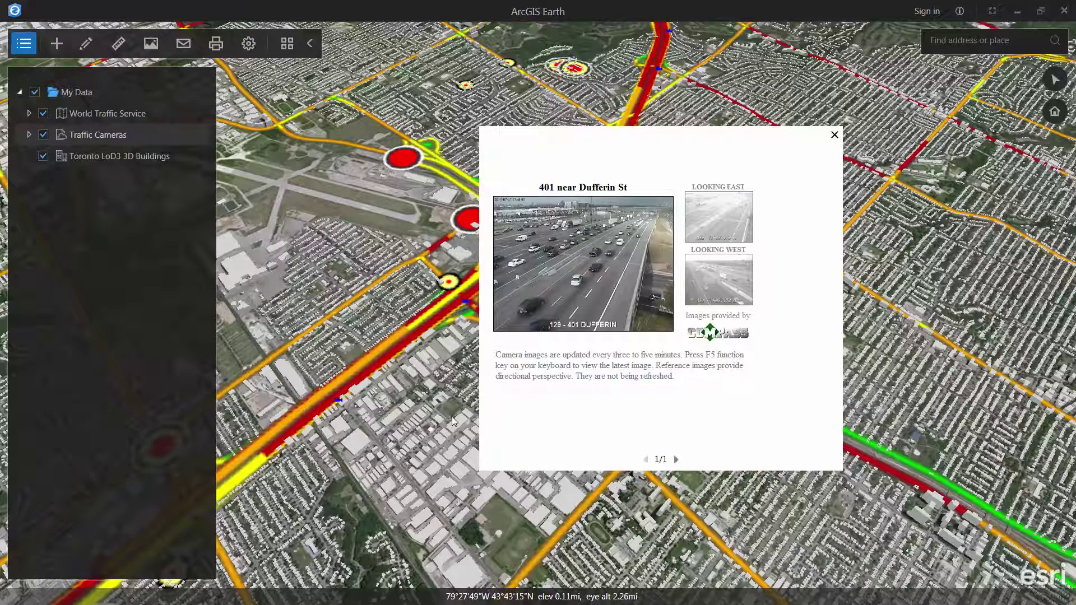
key("Escape")
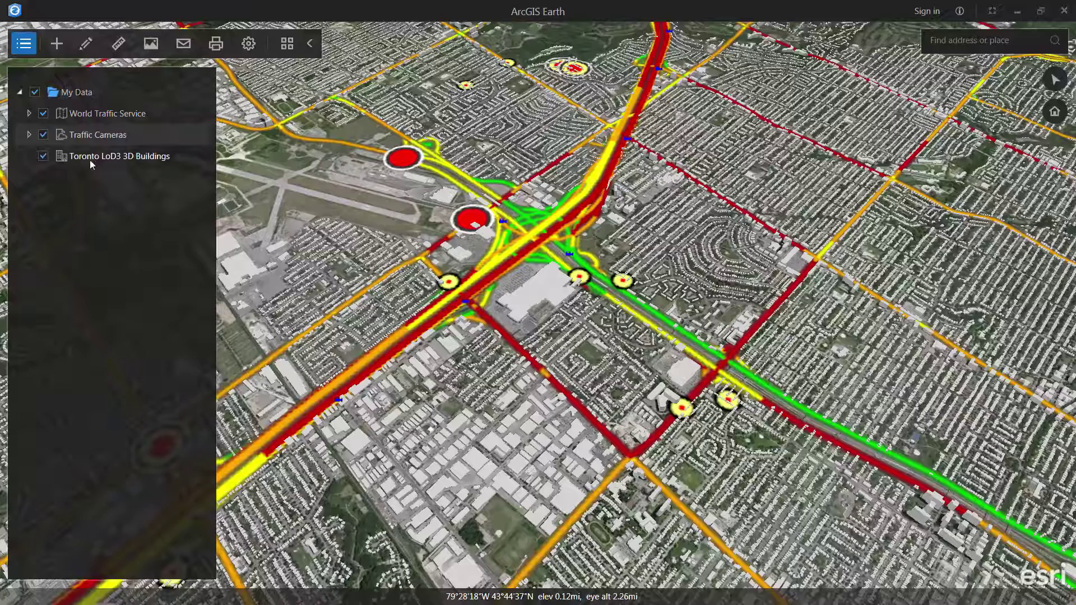
- Hide Toronto LoD3 3D Buildings and World Traffic Service, then fly to Windsor's Patricia near Wyandotte camera
left_click(44, 156)
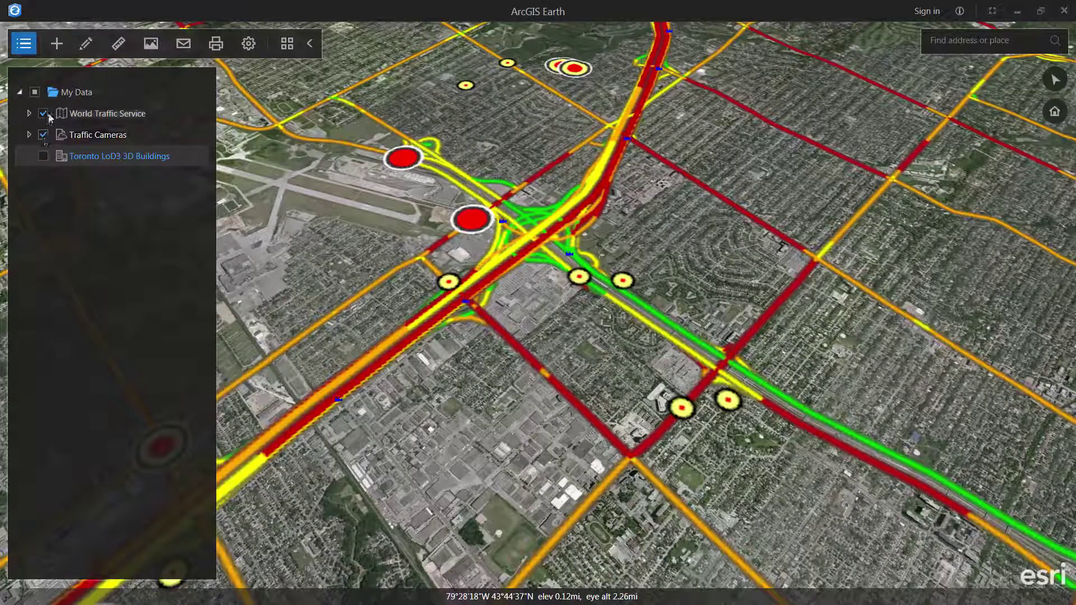
left_click(44, 114)
left_click(29, 135)
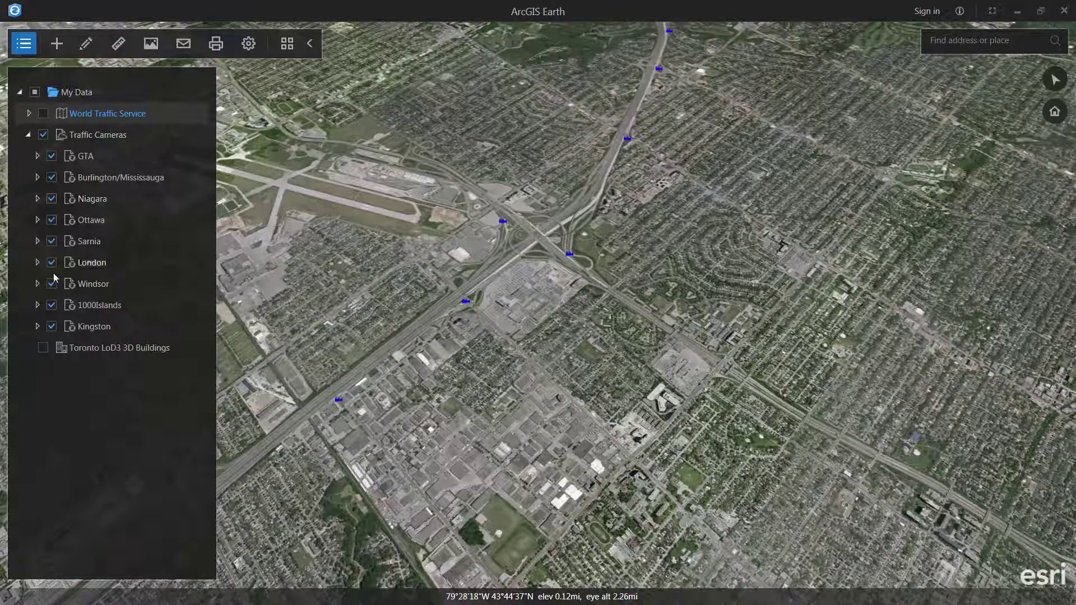
left_click(38, 284)
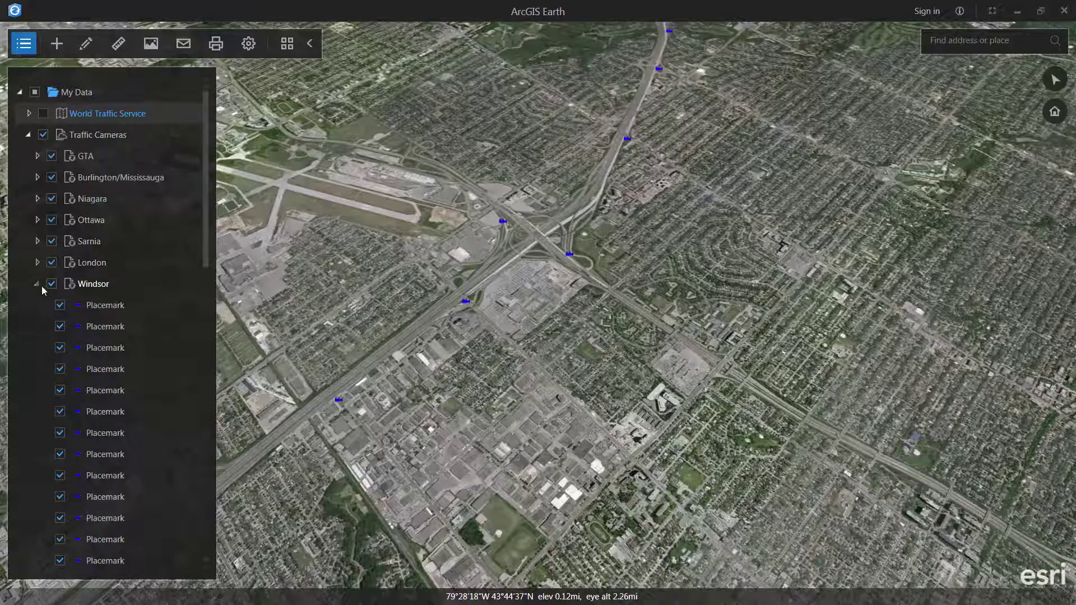
double_click(97, 308)
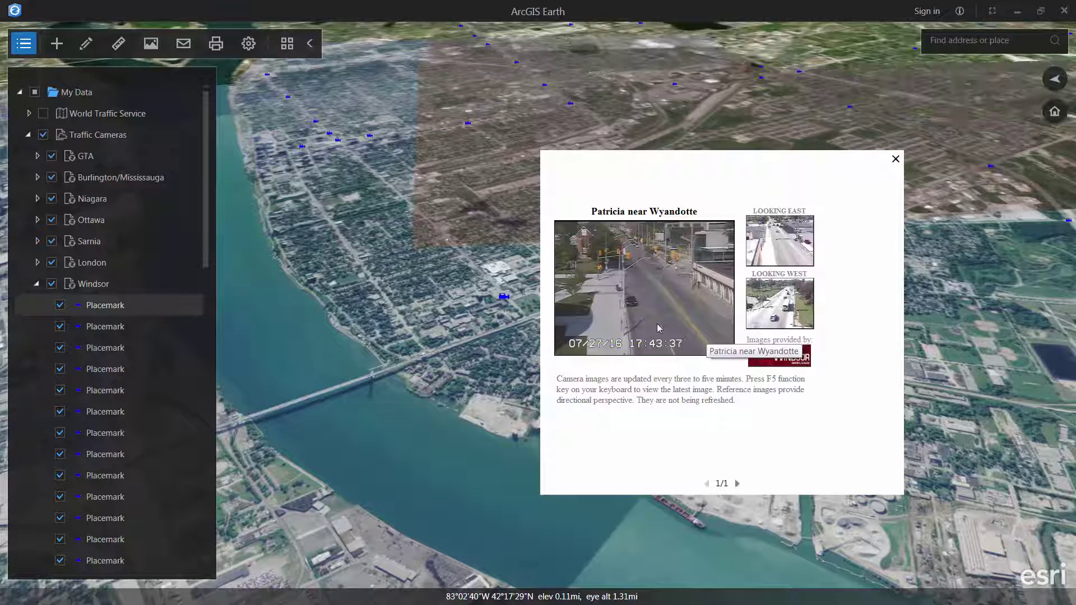
left_click(28, 135)
left_click(20, 92)
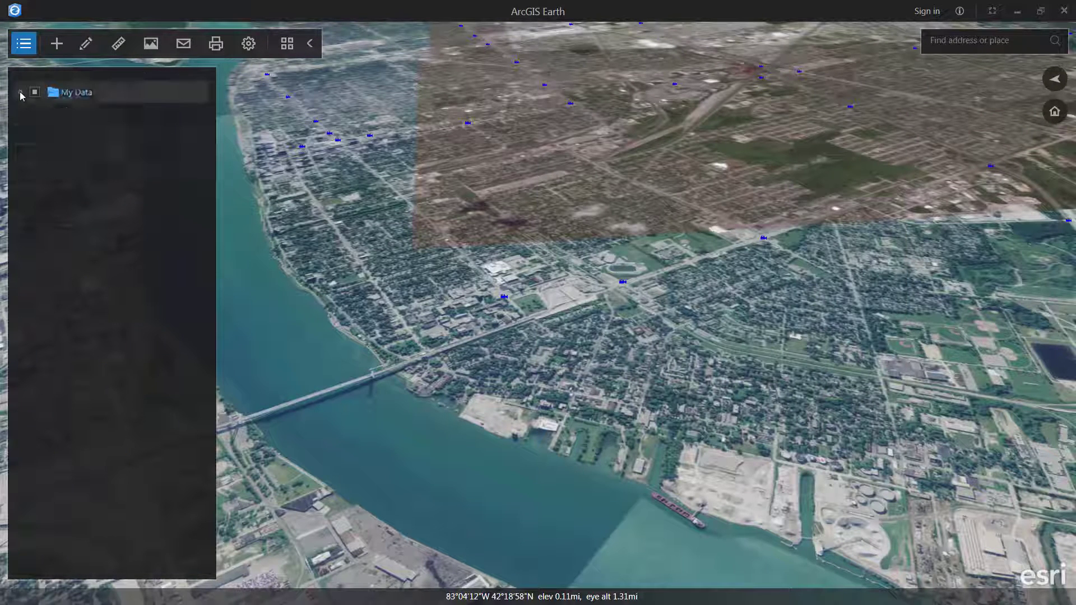
- Drag airnow.kml from D:\Data\KML\EPA onto the map and zoom to its North American stations
left_click(20, 92)
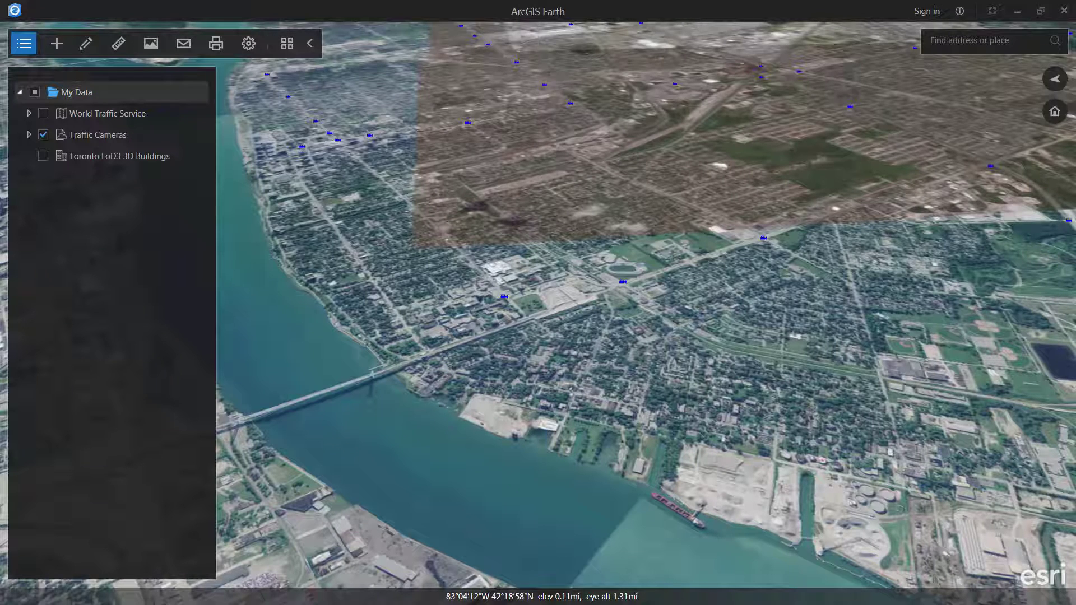
key("super+e")
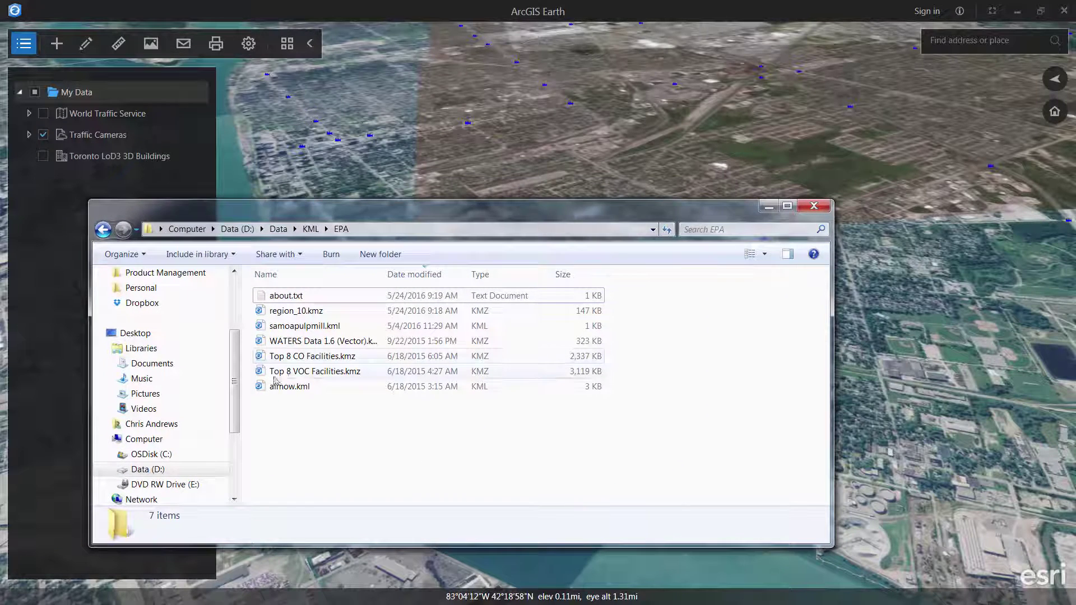
left_click_drag(290, 387, 512, 179)
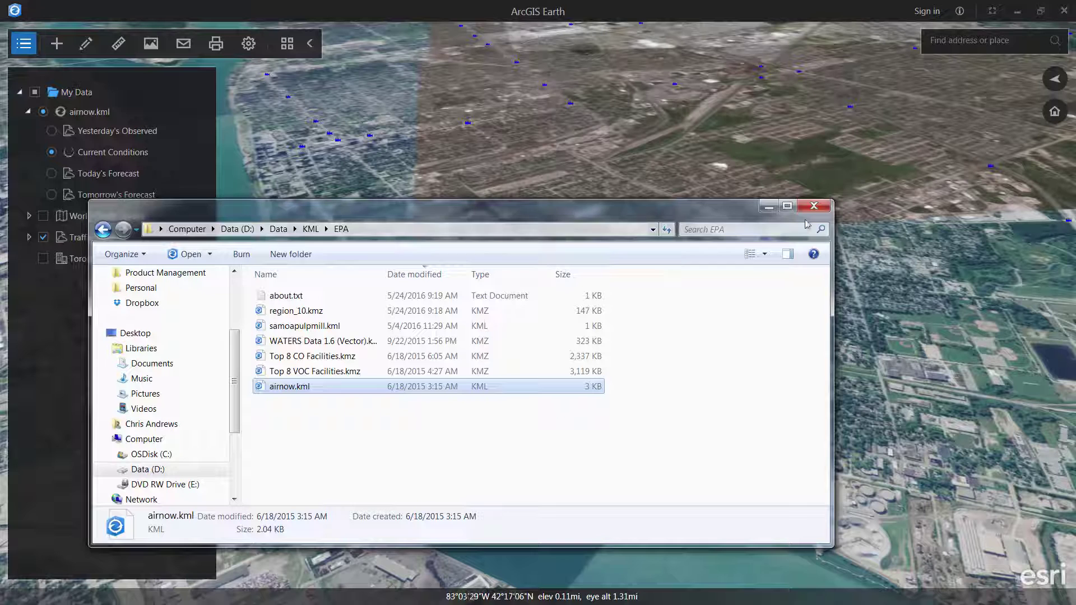
left_click(768, 206)
double_click(98, 112)
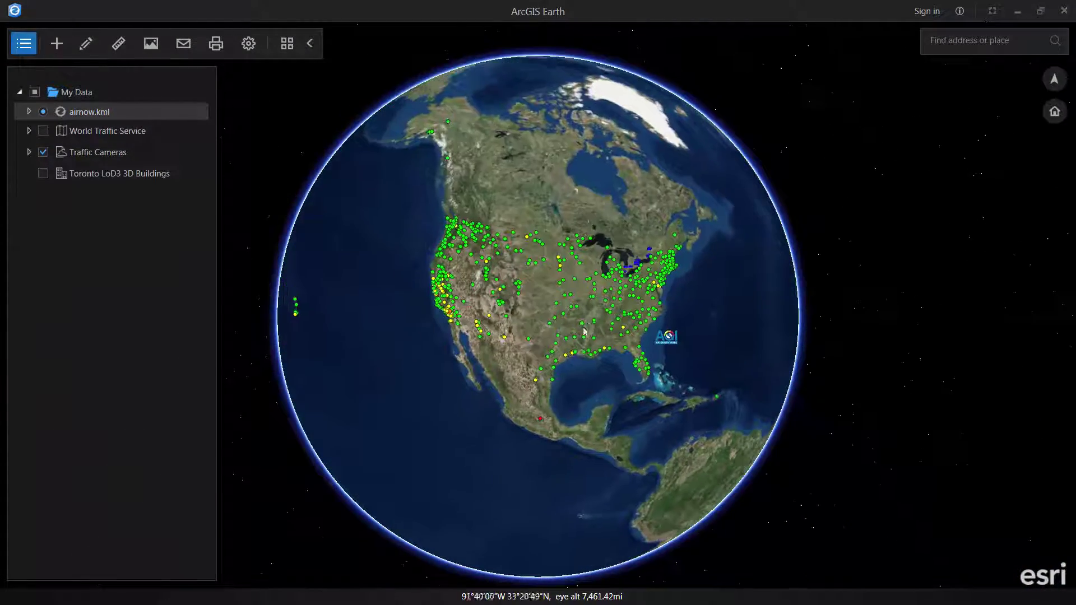
- Zoom in and read the Anza Vly station's air-quality report
scroll(584, 331, "up", 3)
scroll(520, 323, "up", 3)
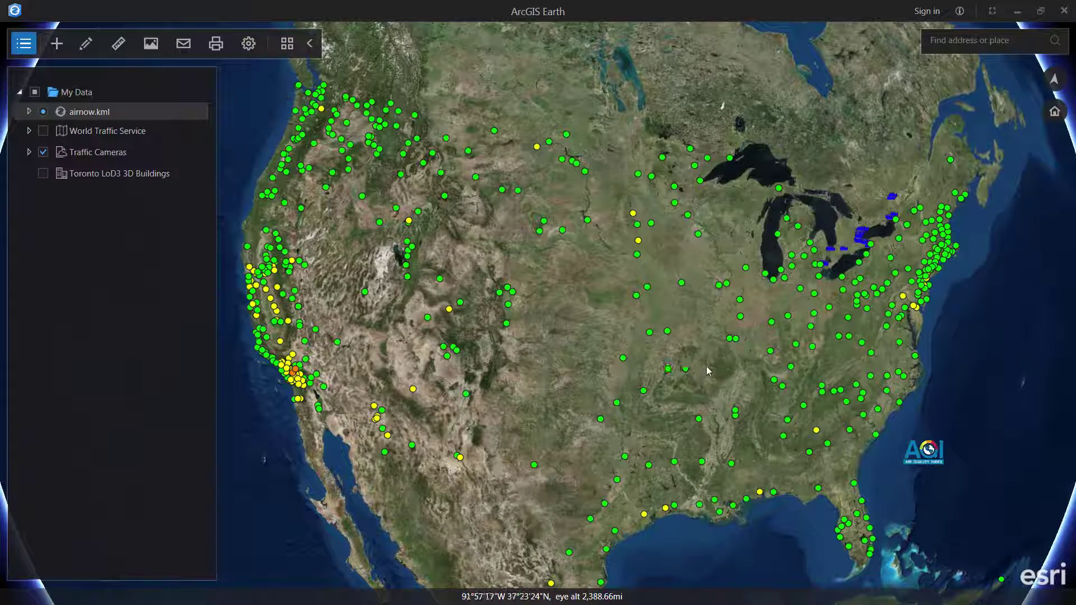
left_click(296, 374)
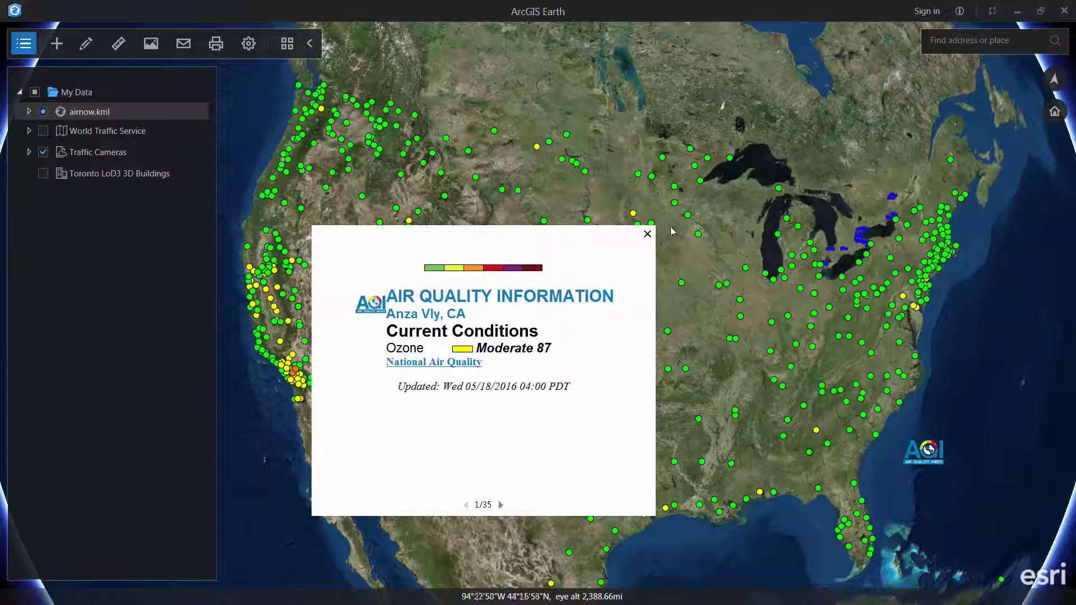
left_click(648, 234)
- Read the SW San Bernardino air-quality report, then zoom back out to all AirNow points
scroll(230, 371, "up", 5)
scroll(229, 371, "up", 5)
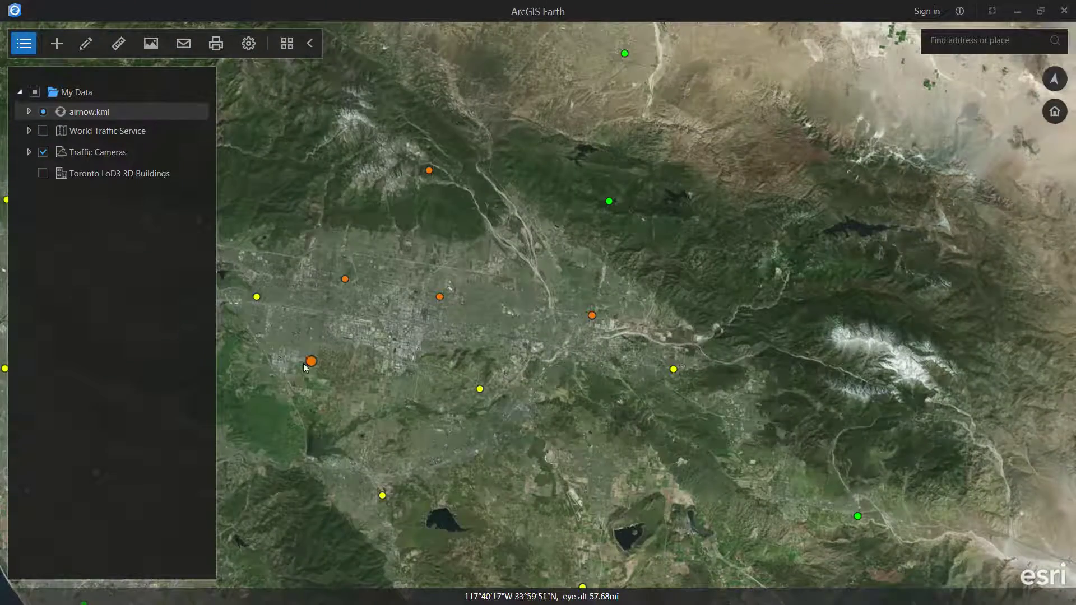
left_click(310, 362)
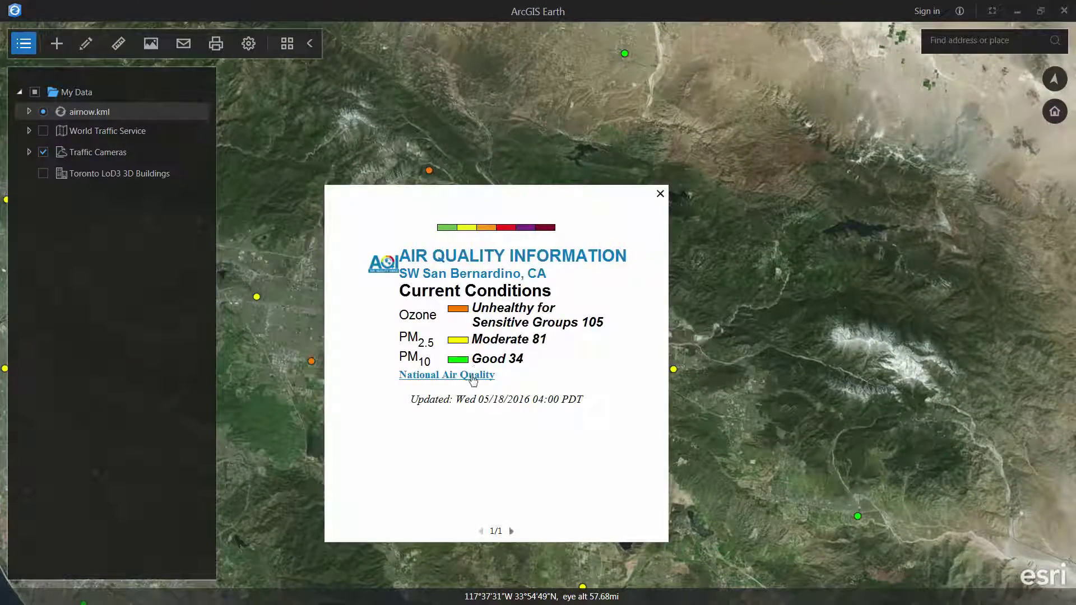
left_click(660, 194)
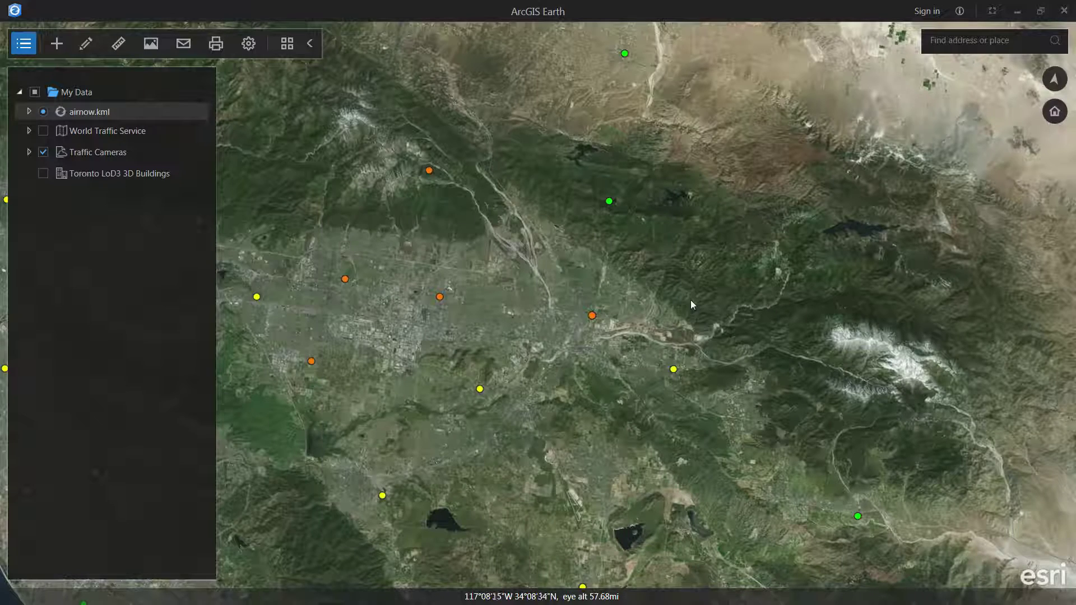
double_click(92, 116)
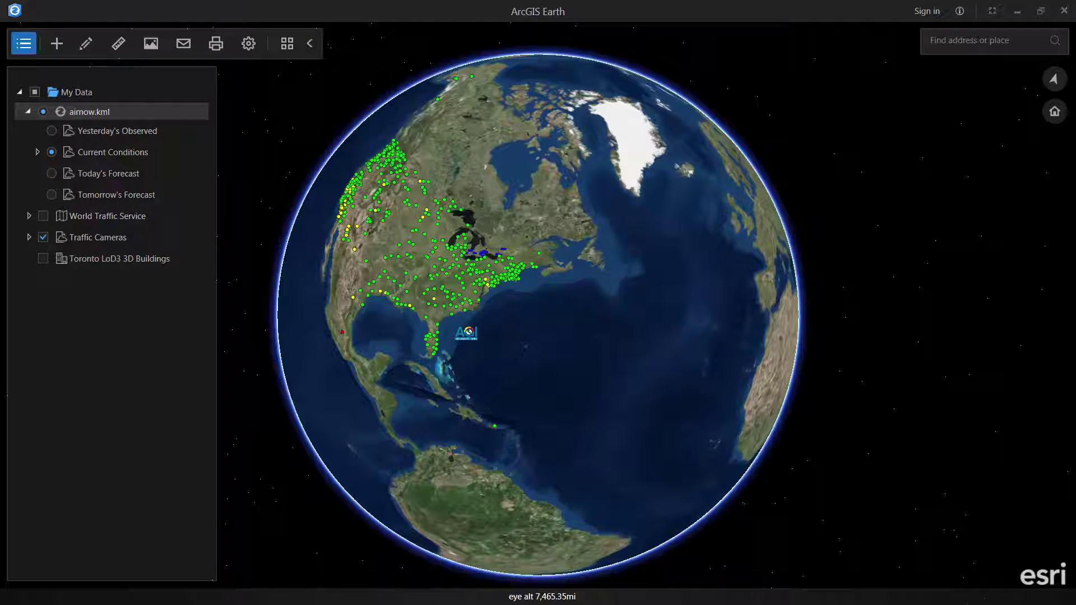
- Browse to Data\San Francisco\SFOpenData and drag planning_neighborhoods.shp onto the globe
key("alt+Tab")
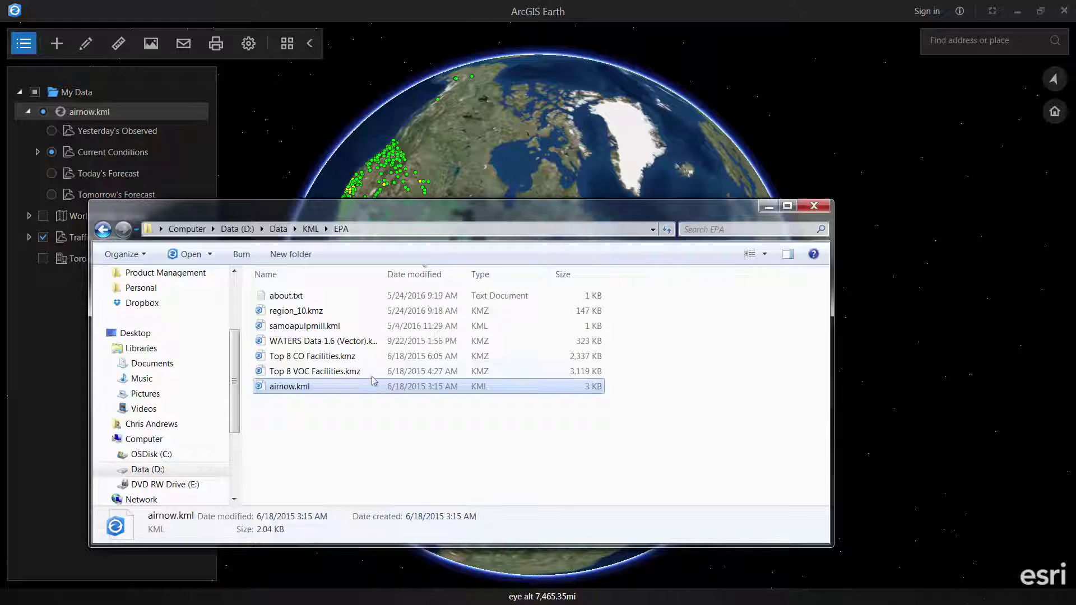
left_click(102, 230)
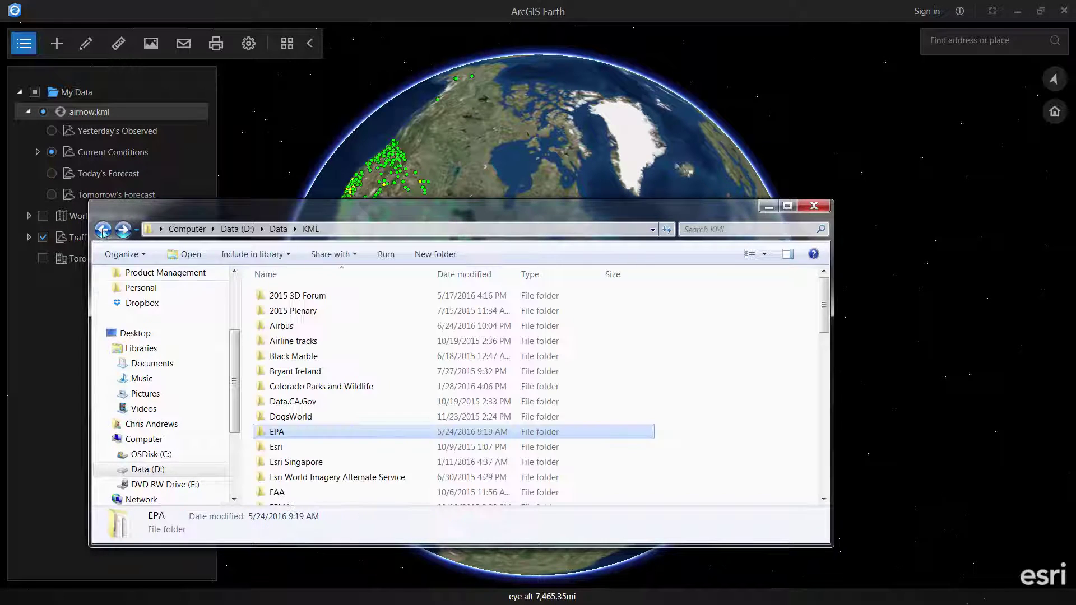
scroll(280, 412, "down", 2)
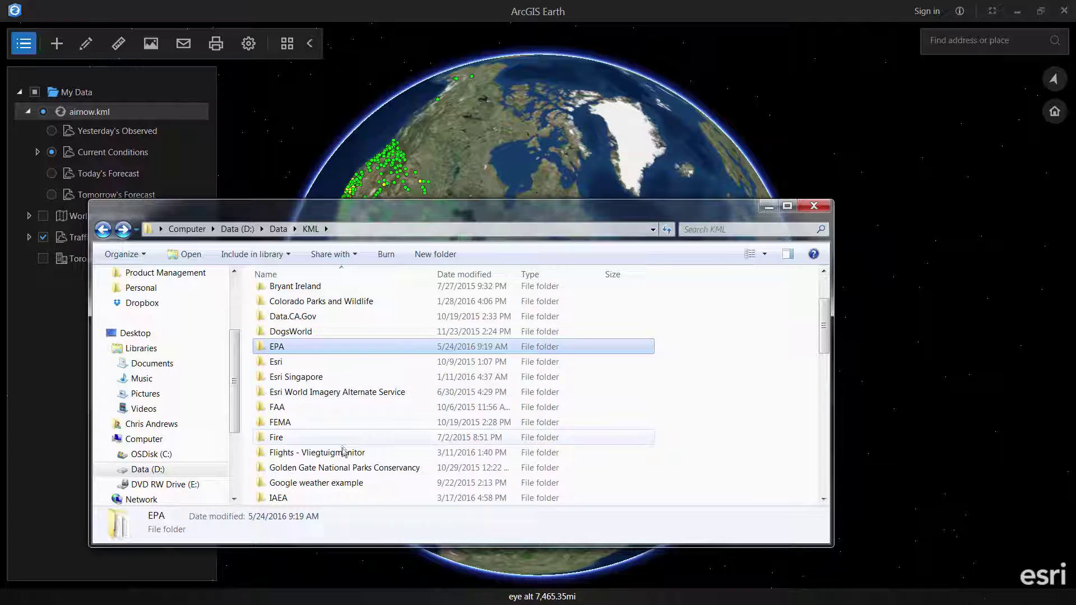
scroll(337, 409, "down", 3)
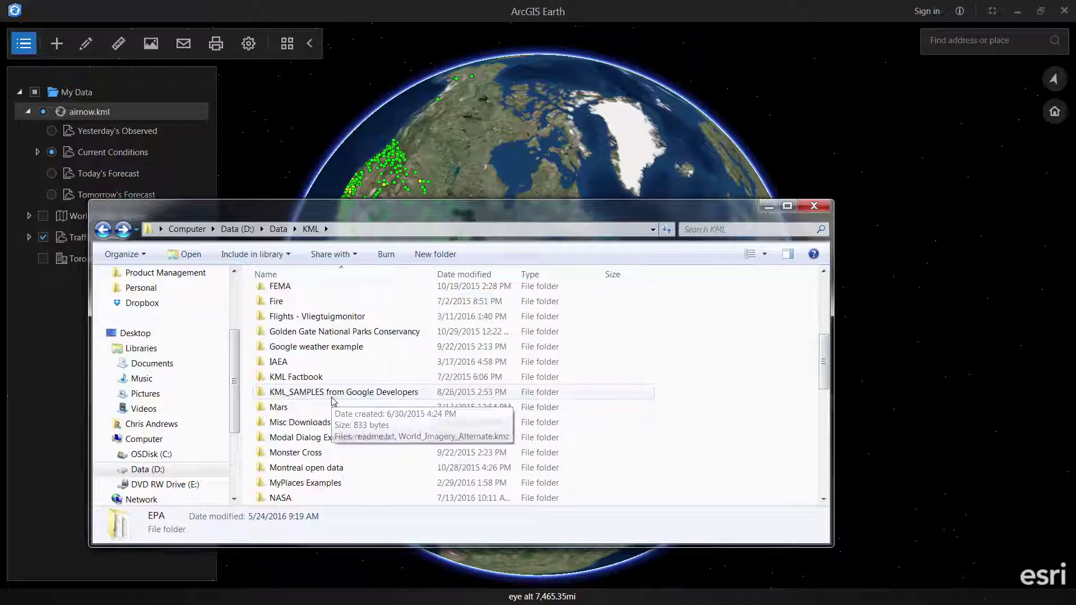
scroll(333, 400, "up", 1)
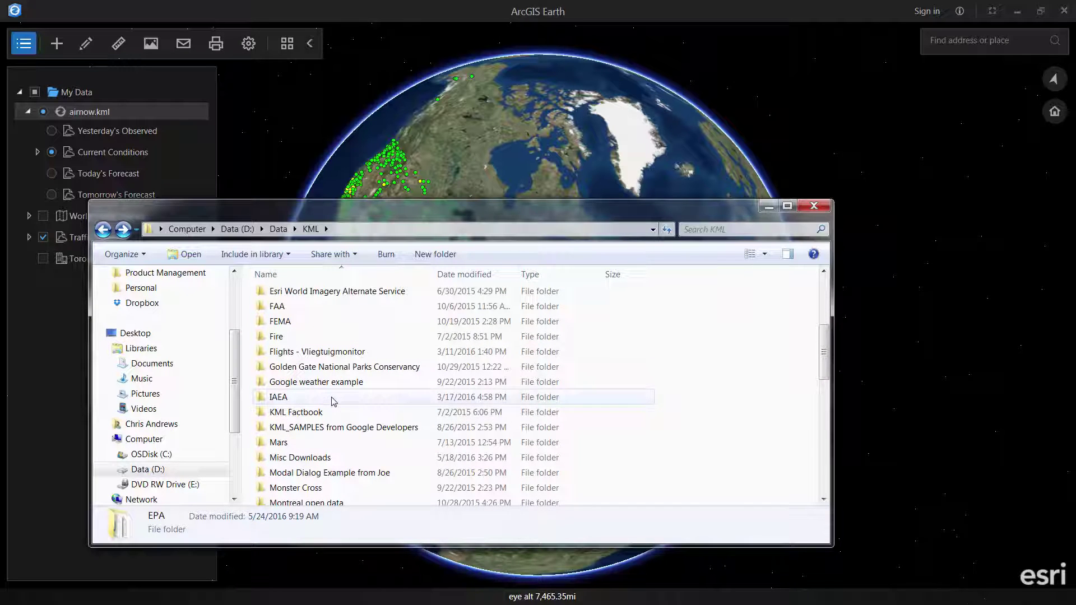
left_click(278, 229)
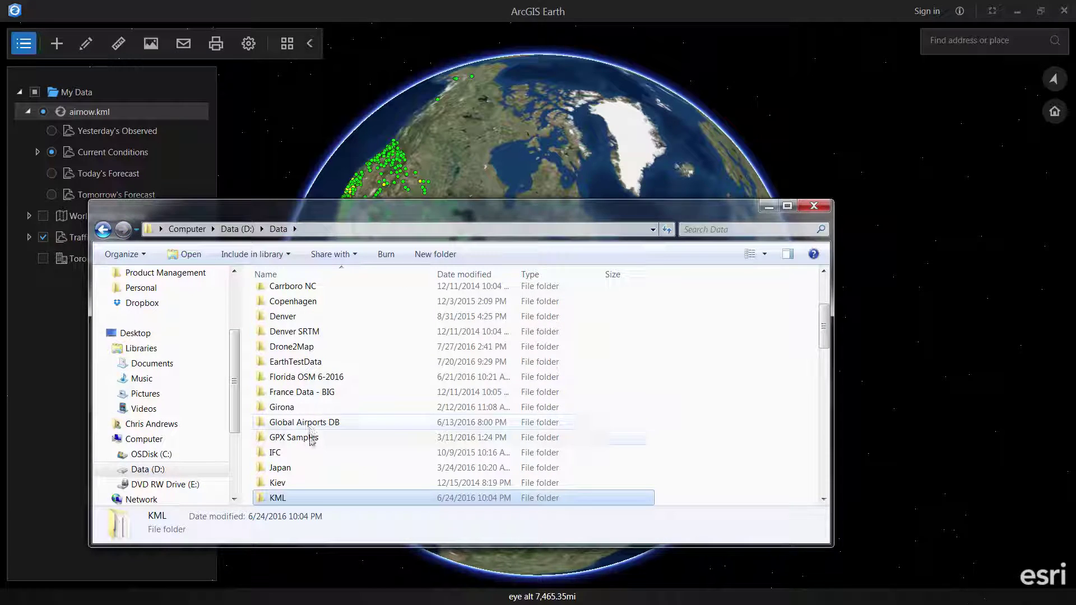
scroll(319, 455, "down", 2)
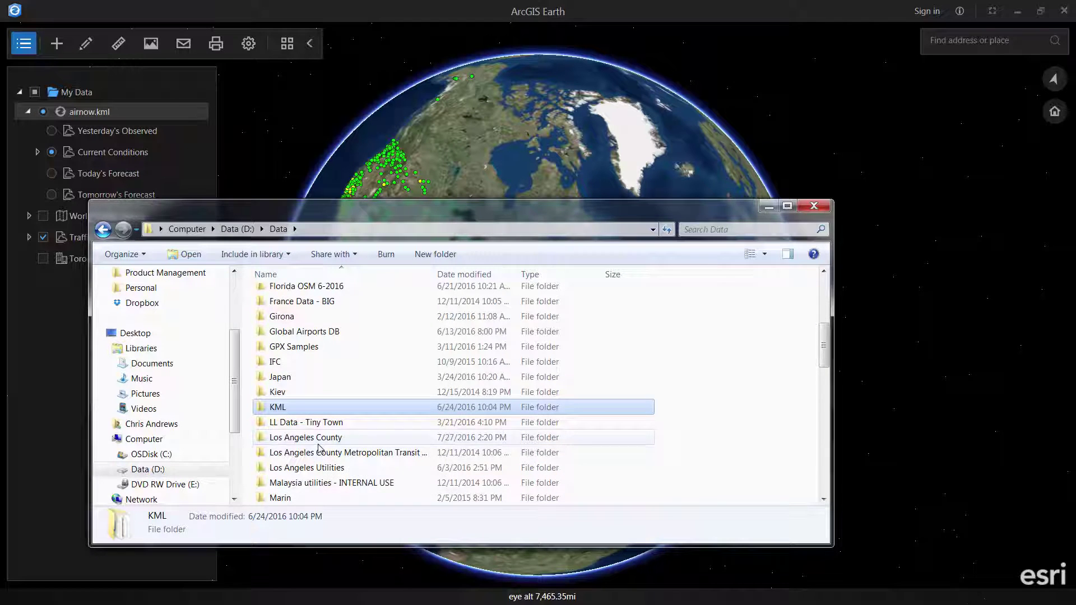
scroll(322, 471, "down", 5)
double_click(317, 484)
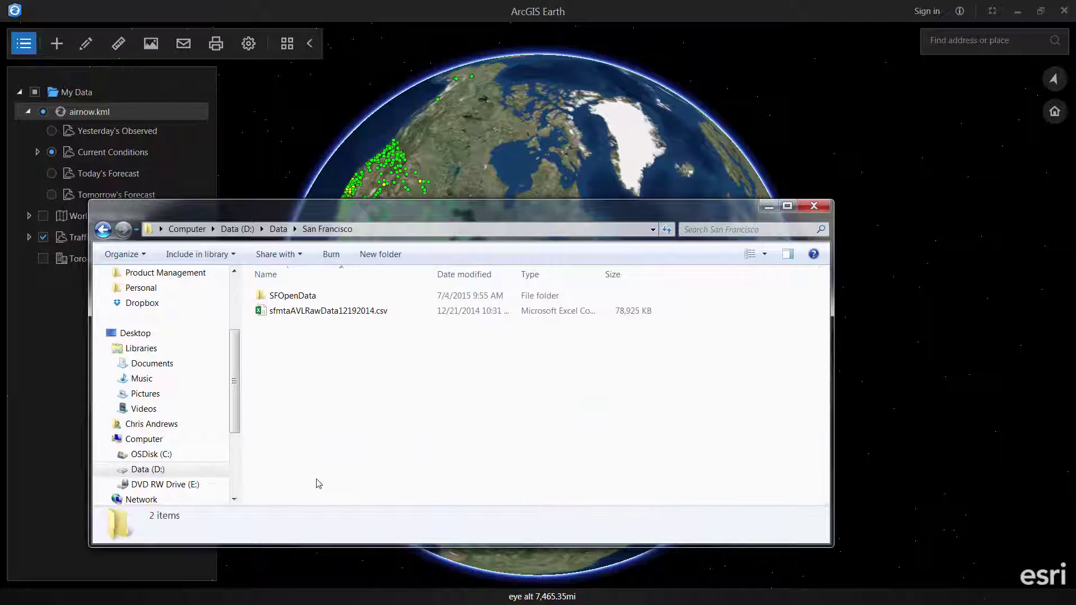
double_click(296, 293)
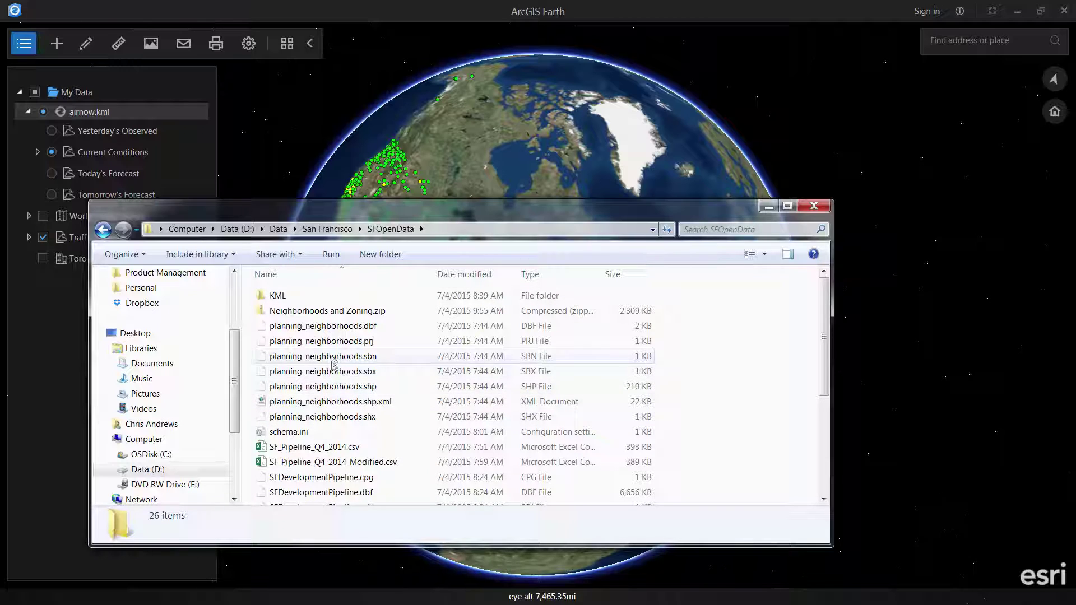
left_click_drag(331, 386, 462, 190)
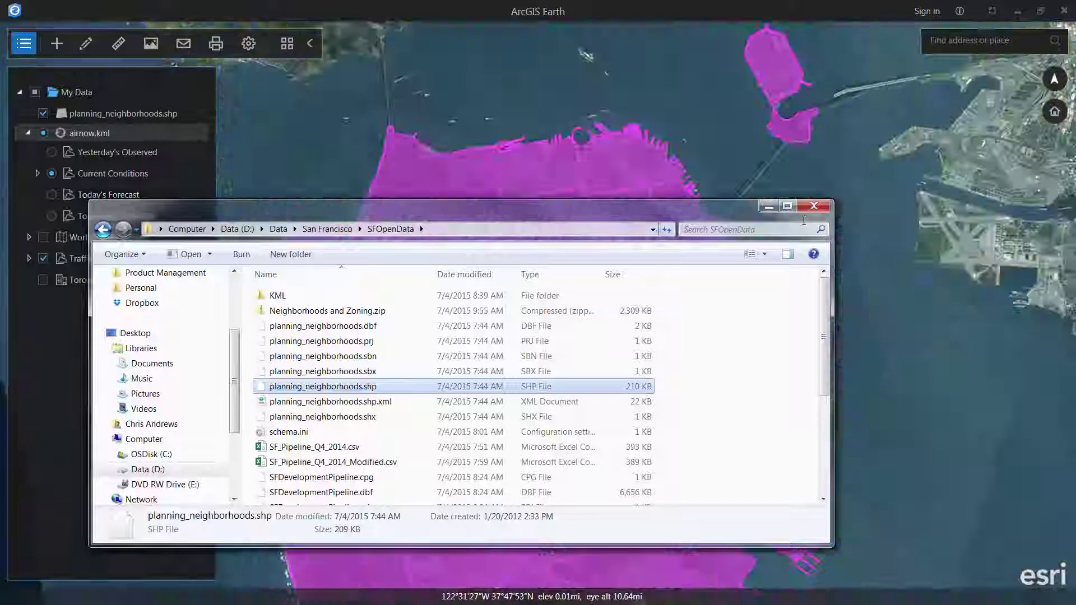
- Open the neighborhoods layer's Properties and review its extent, data source and spatial reference details
left_click(813, 206)
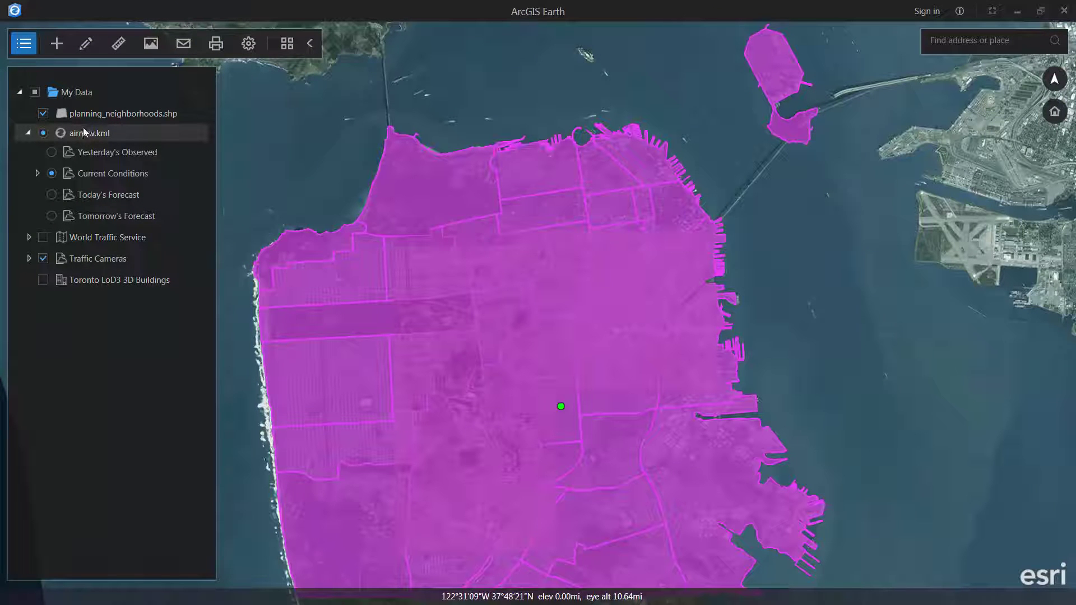
right_click(116, 113)
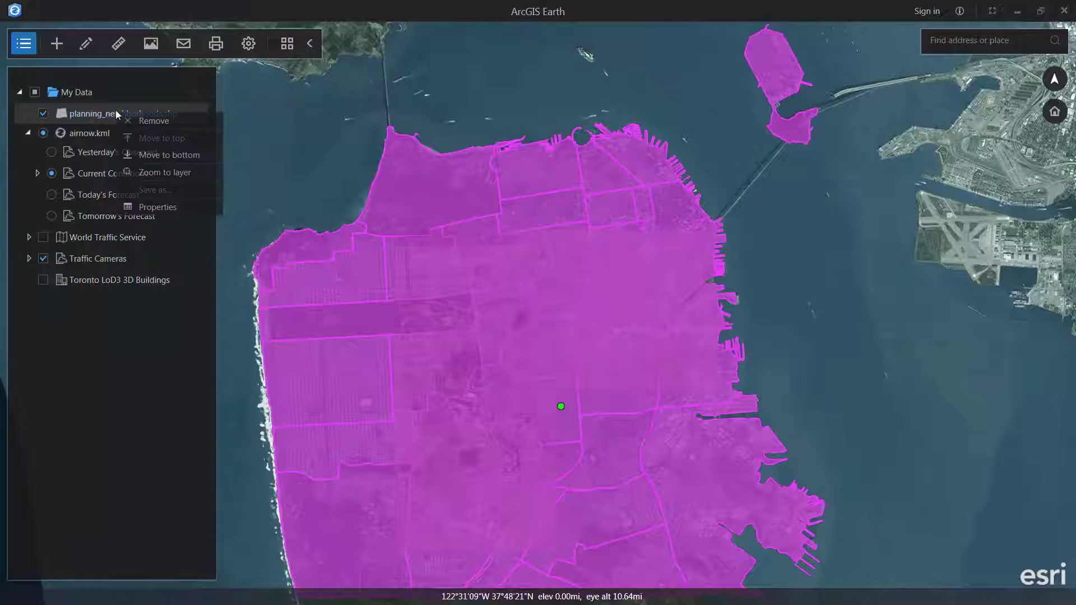
left_click(159, 209)
left_click(392, 212)
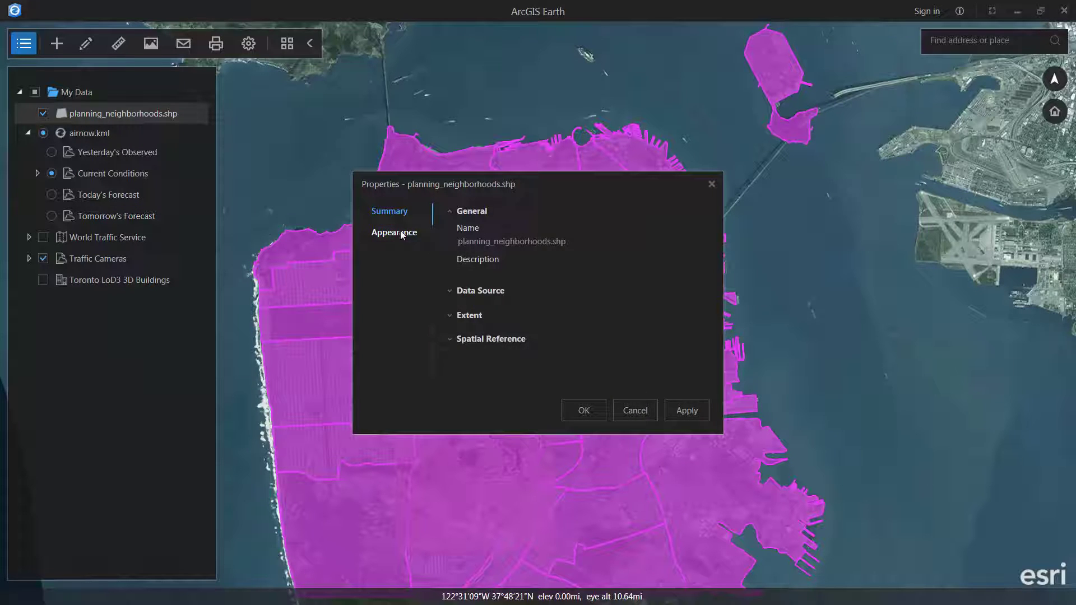
left_click(449, 315)
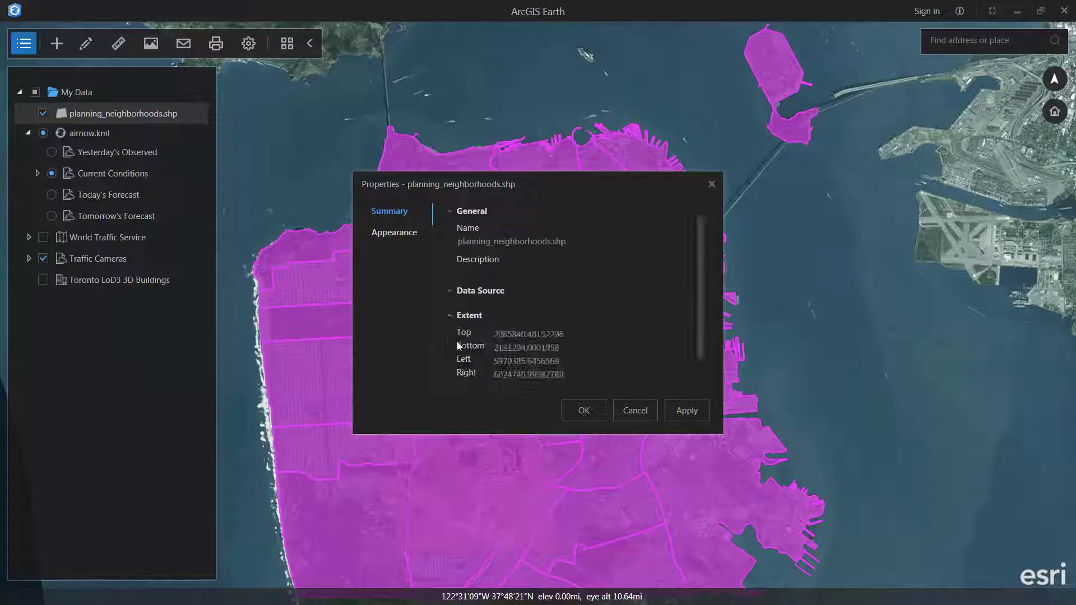
left_click(449, 290)
scroll(499, 365, "down", 3)
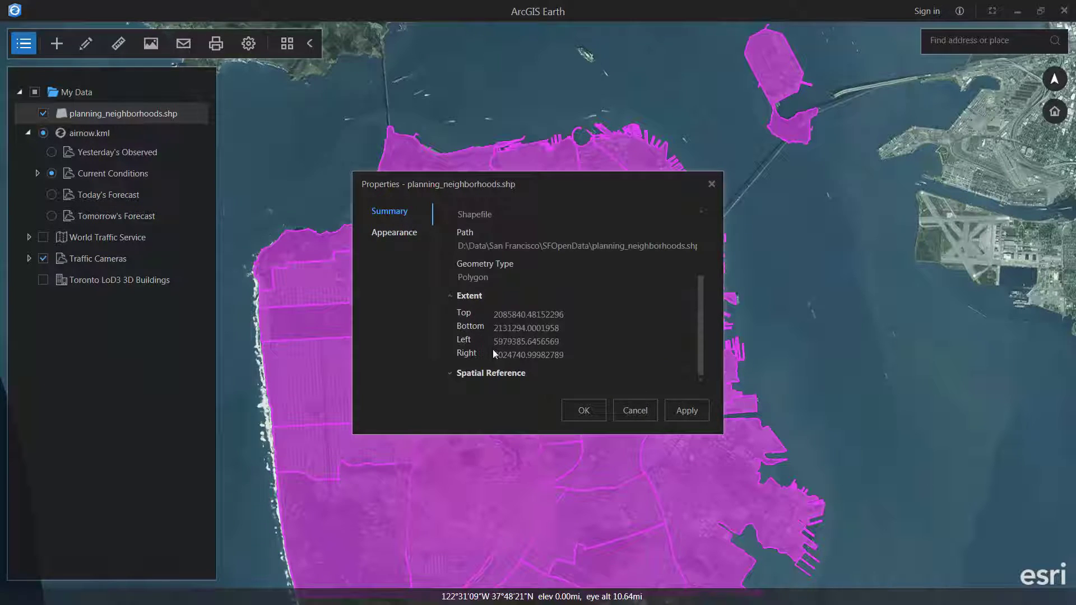
left_click(450, 373)
scroll(448, 372, "down", 4)
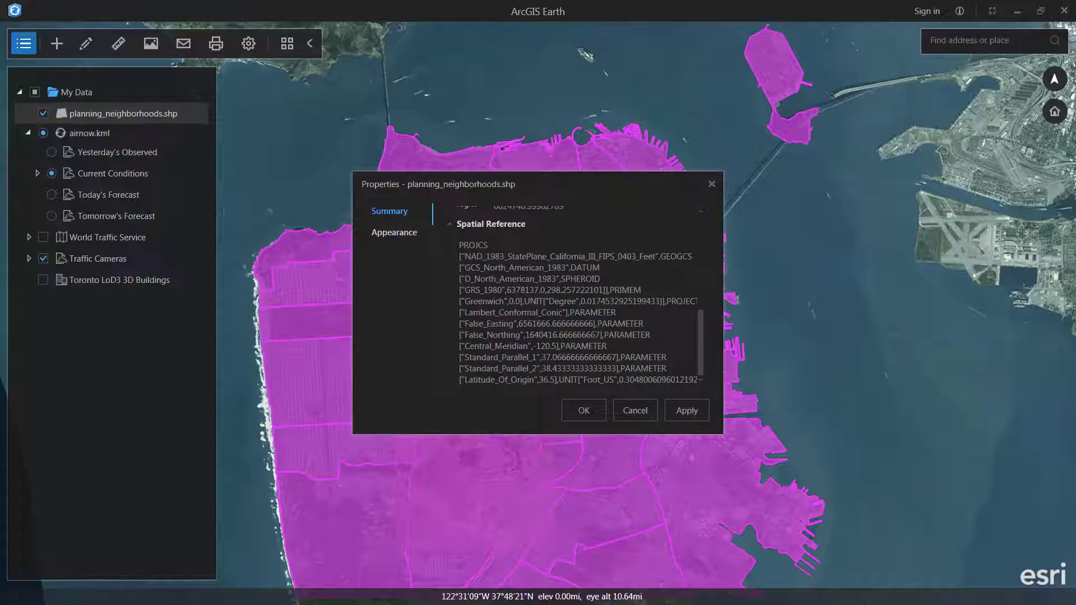
scroll(577, 314, "up", 7)
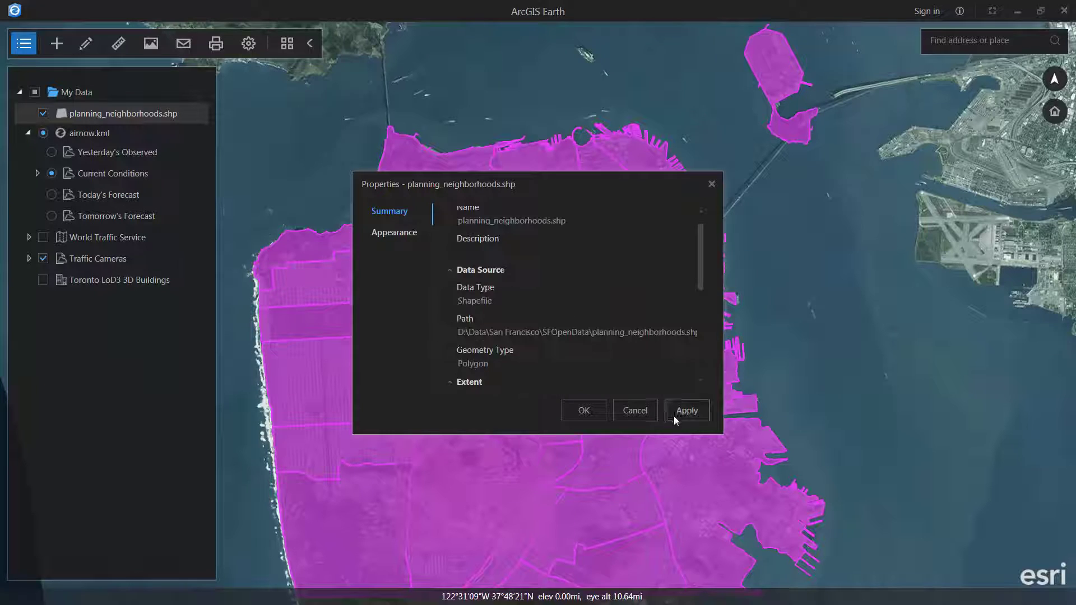
- Set the layer's fill colour to #009966 at 0.50 opacity
left_click(417, 234)
left_click(492, 251)
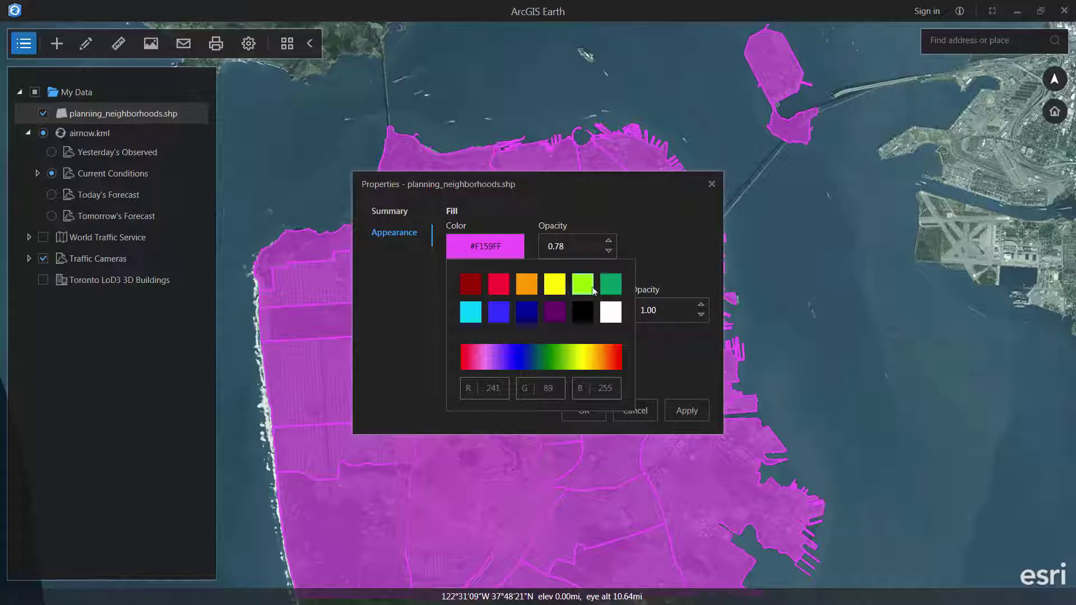
left_click(619, 287)
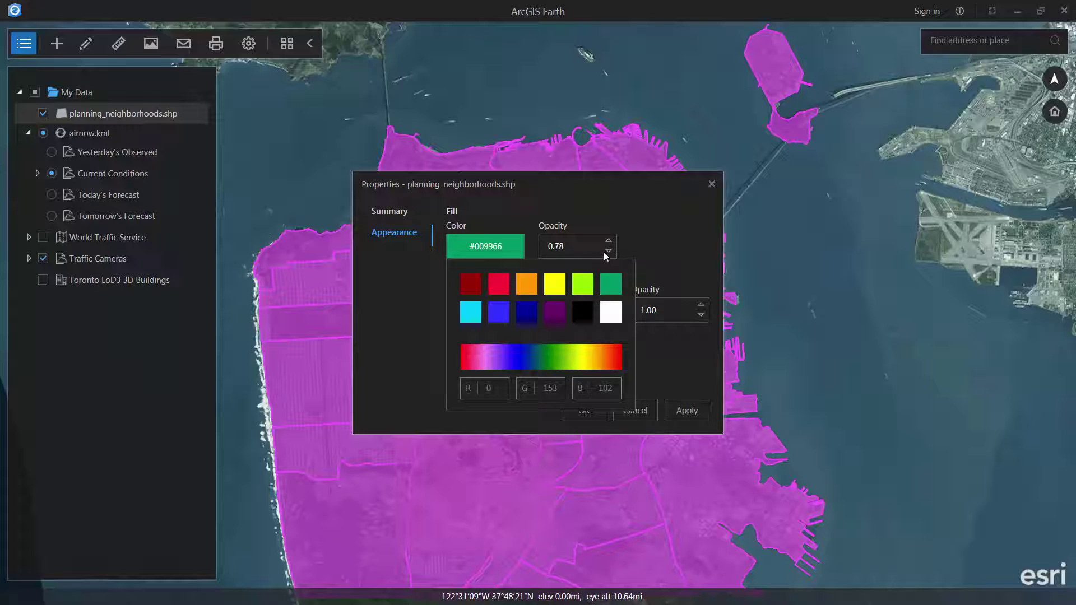
left_click(604, 251)
left_click(496, 257)
left_click(569, 250)
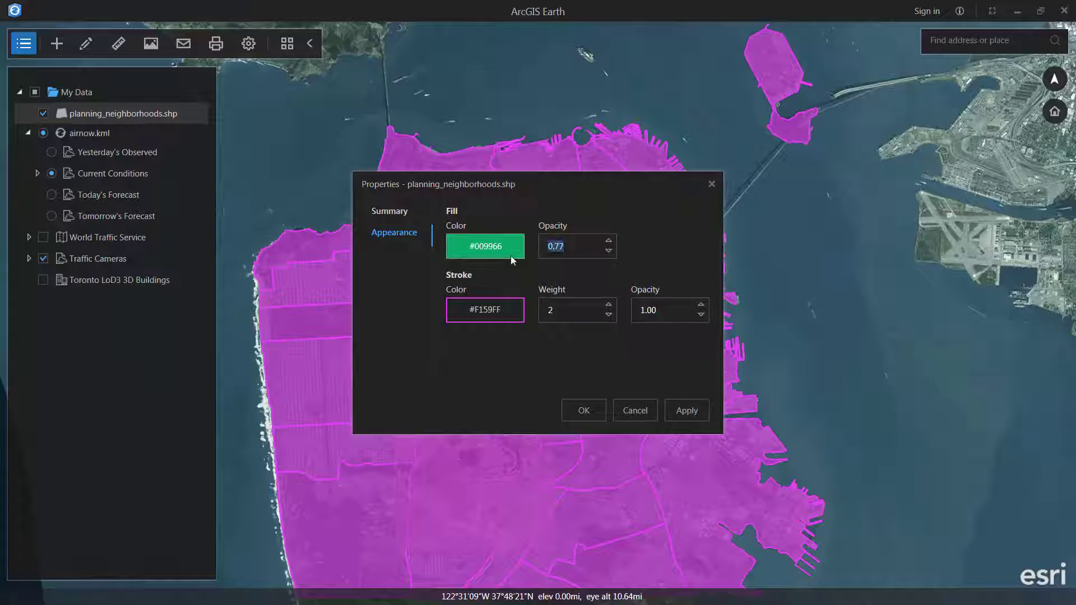
type("05")
- Set the outline colour to #99FF00 and apply the new styling
left_click(495, 314)
left_click(661, 323)
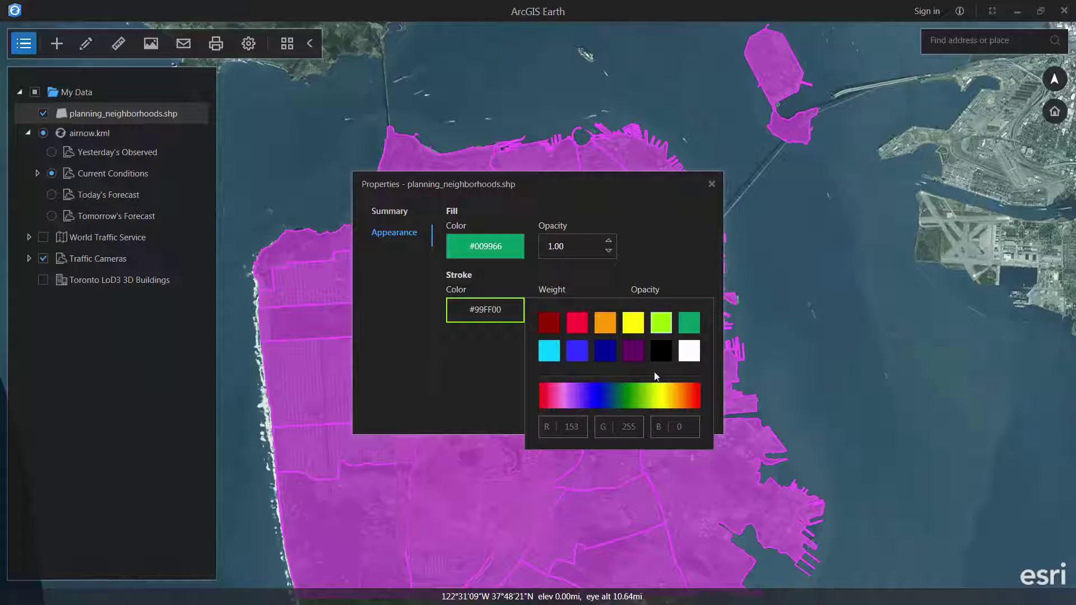
left_click(687, 410)
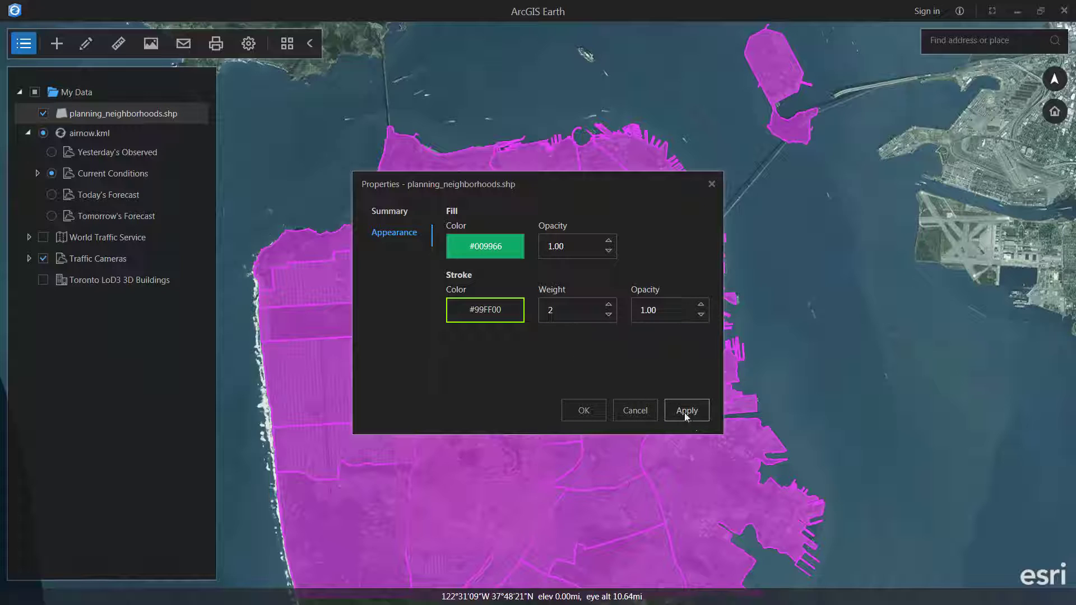
left_click(602, 412)
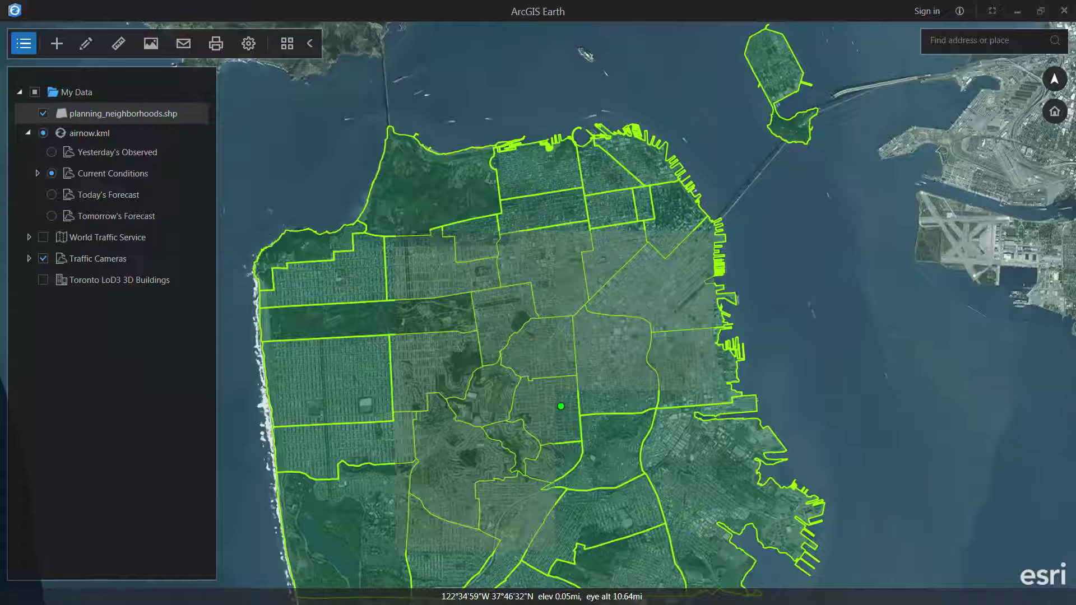
- From the Data\VRICON folder, drag marseille.spk and VRICON_Logo.kmz together onto the globe
key("alt+Tab")
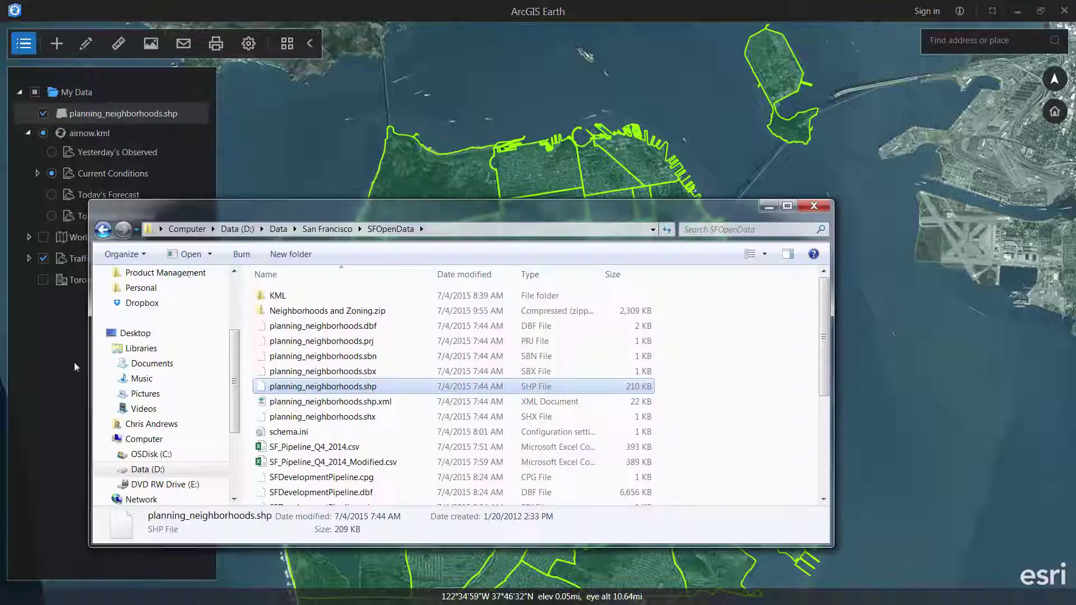
left_click(103, 230)
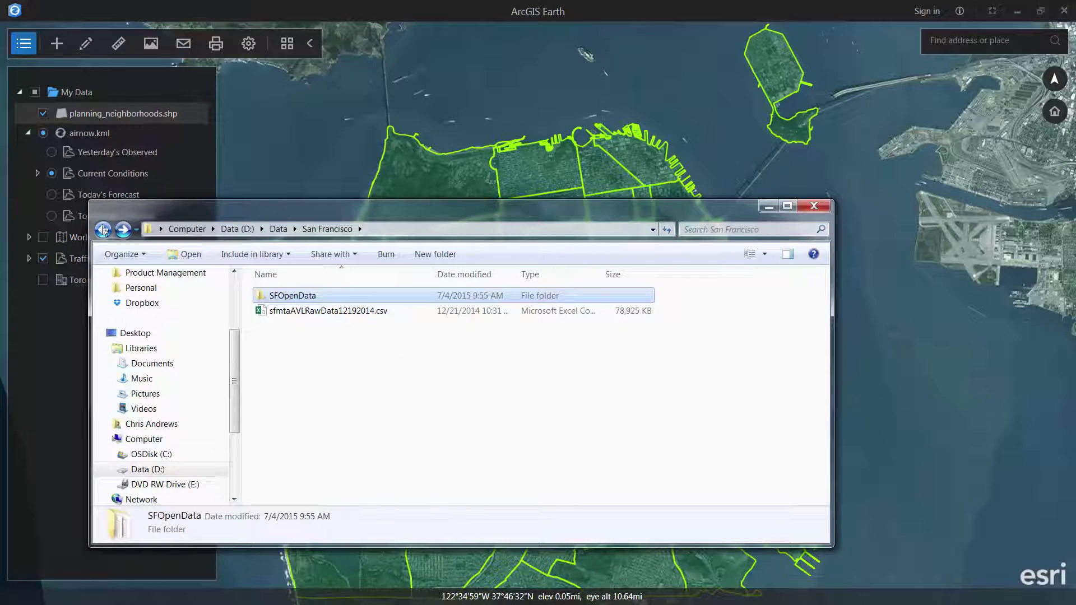
left_click(103, 230)
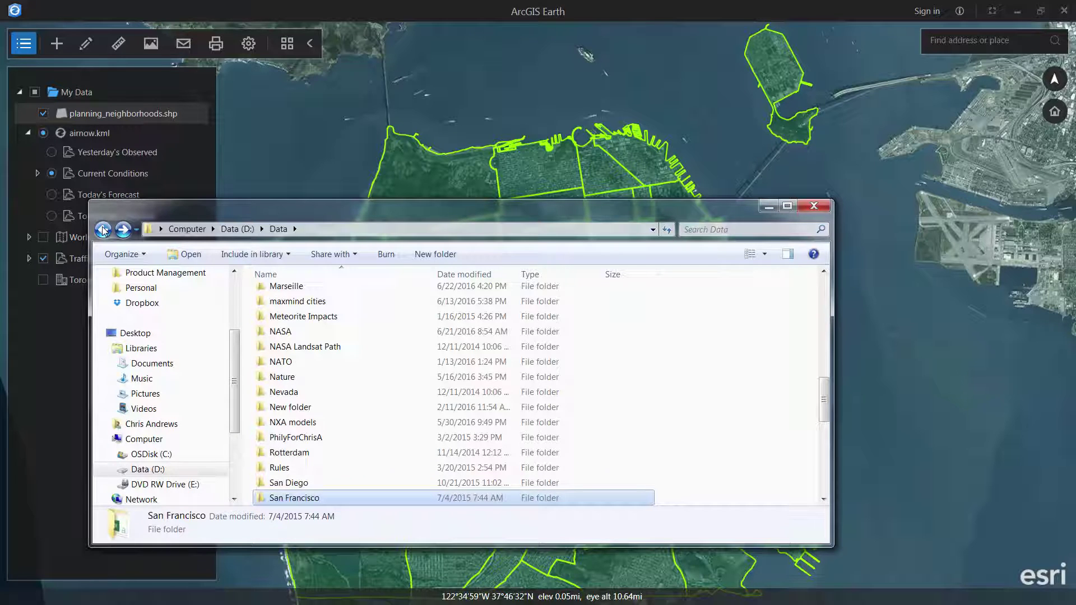
scroll(508, 436, "down", 5)
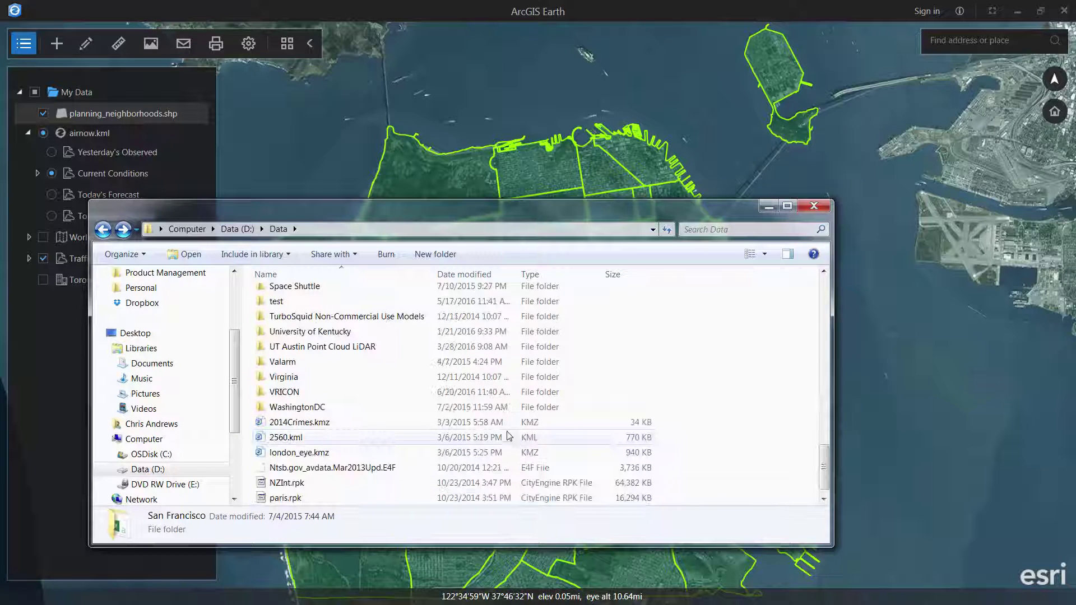
double_click(312, 394)
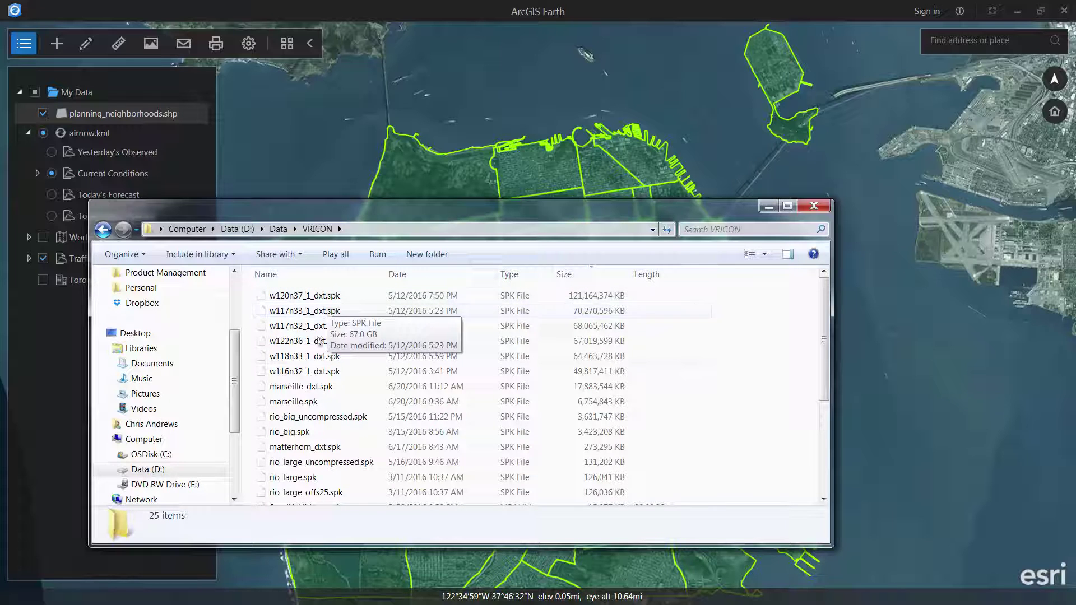
left_click(312, 401)
scroll(340, 426, "down", 4)
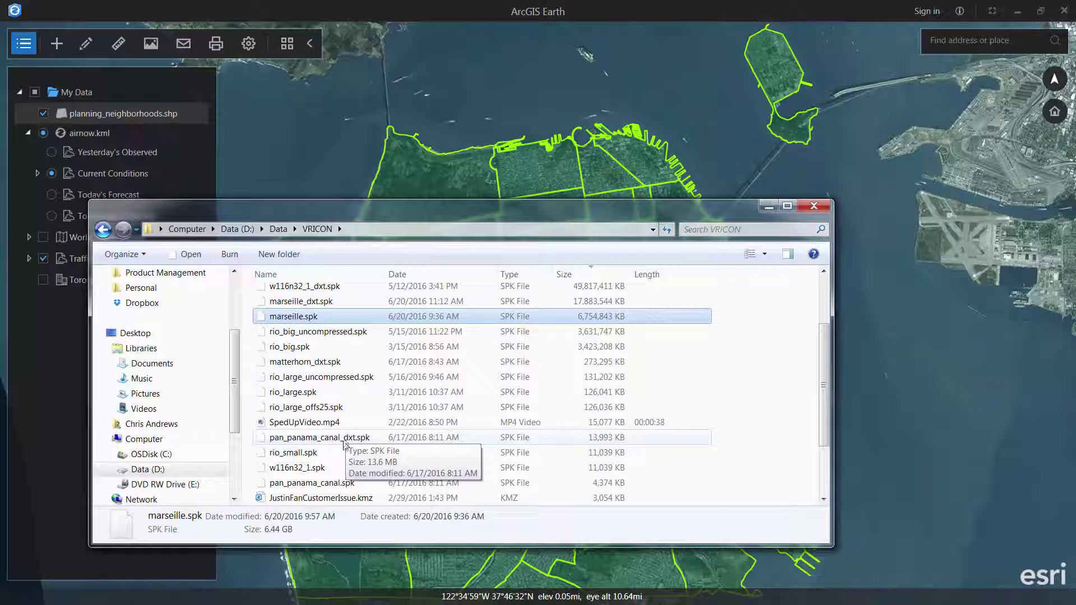
left_click(327, 470, "ctrl")
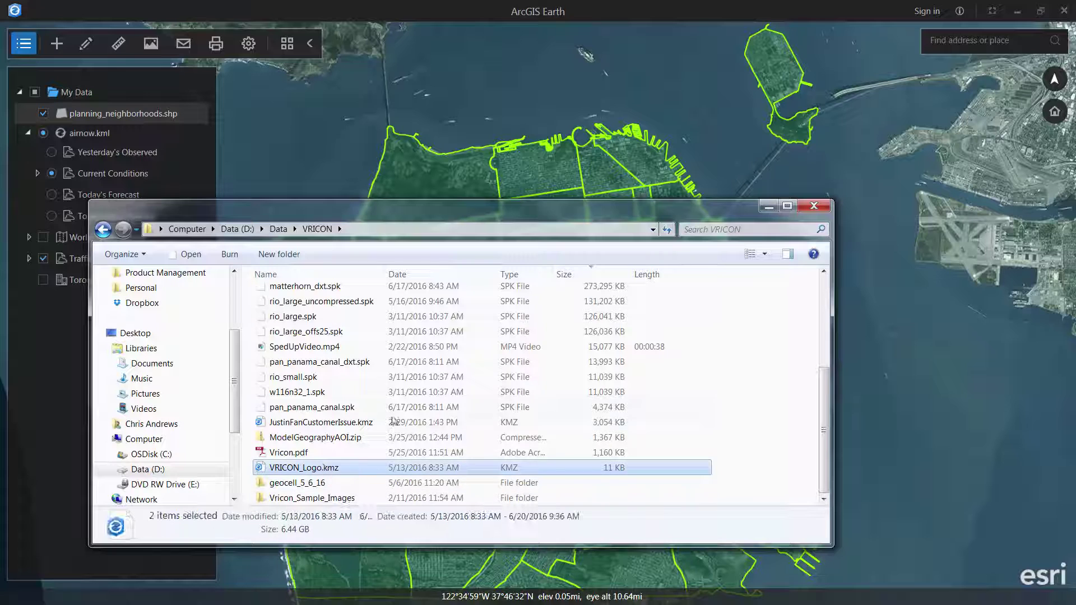
scroll(325, 426, "up", 4)
left_click_drag(312, 403, 886, 394)
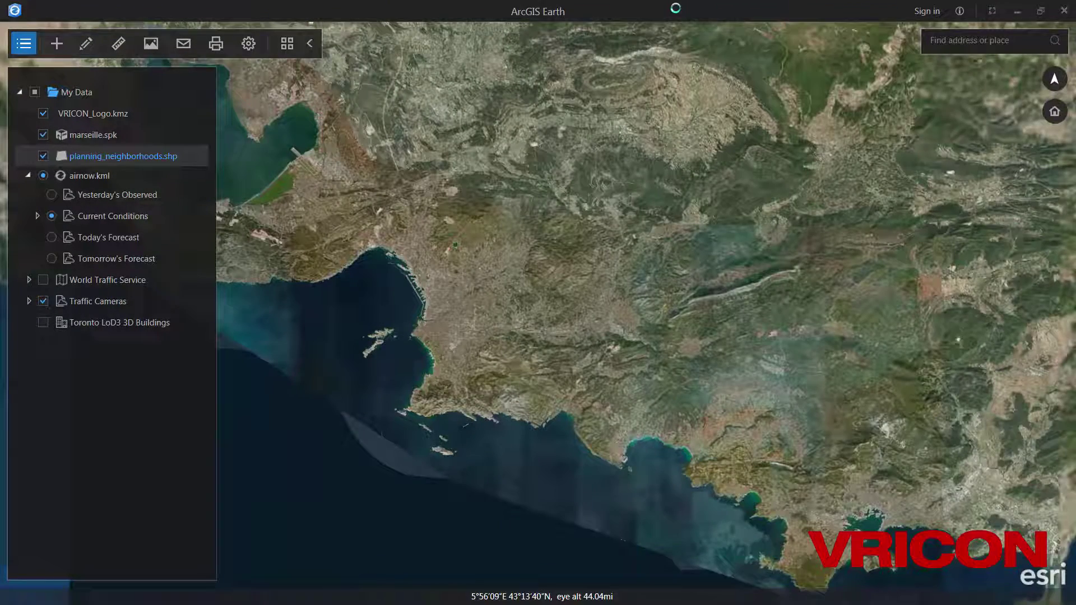
- Switch the basemap to Dark Gray Canvas
left_click(285, 45)
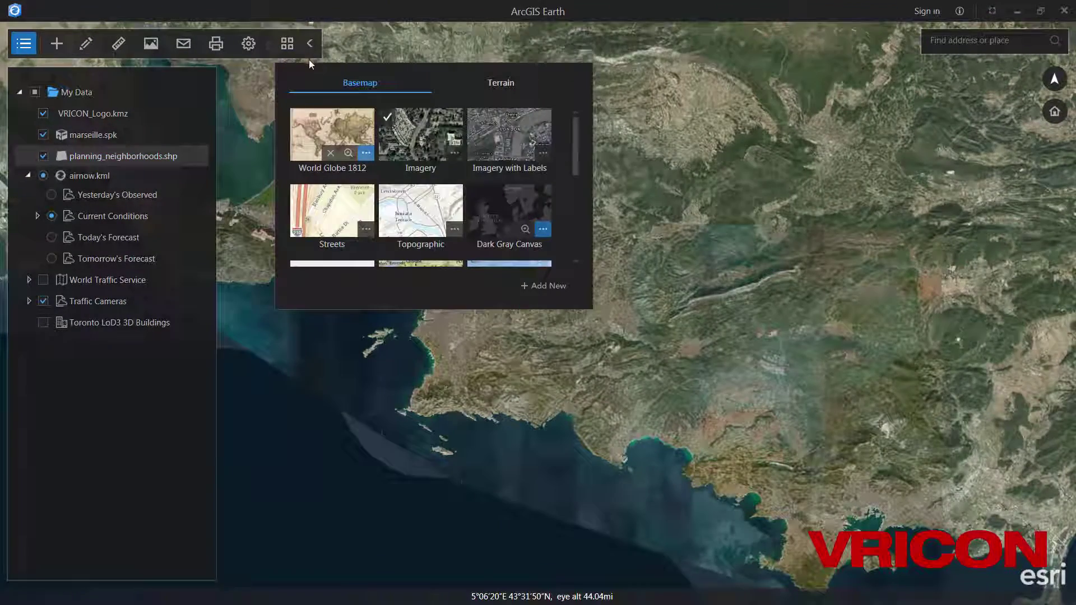
left_click(497, 204)
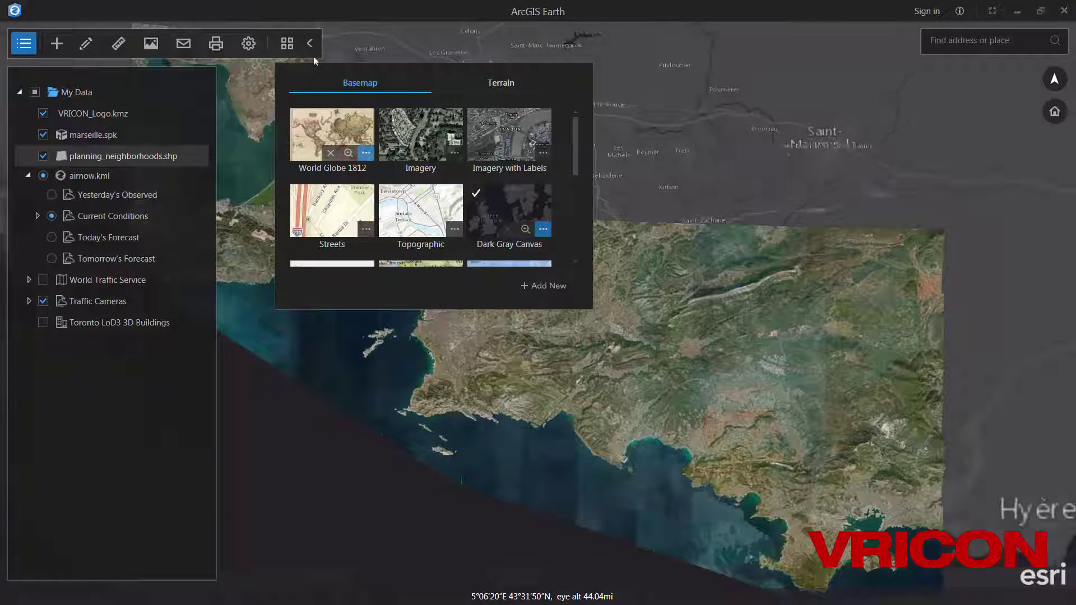
left_click(290, 46)
- Tilt and zoom in over the Marseille mesh to view the white ridge and horizon
middle_click_drag(492, 236, 526, 310)
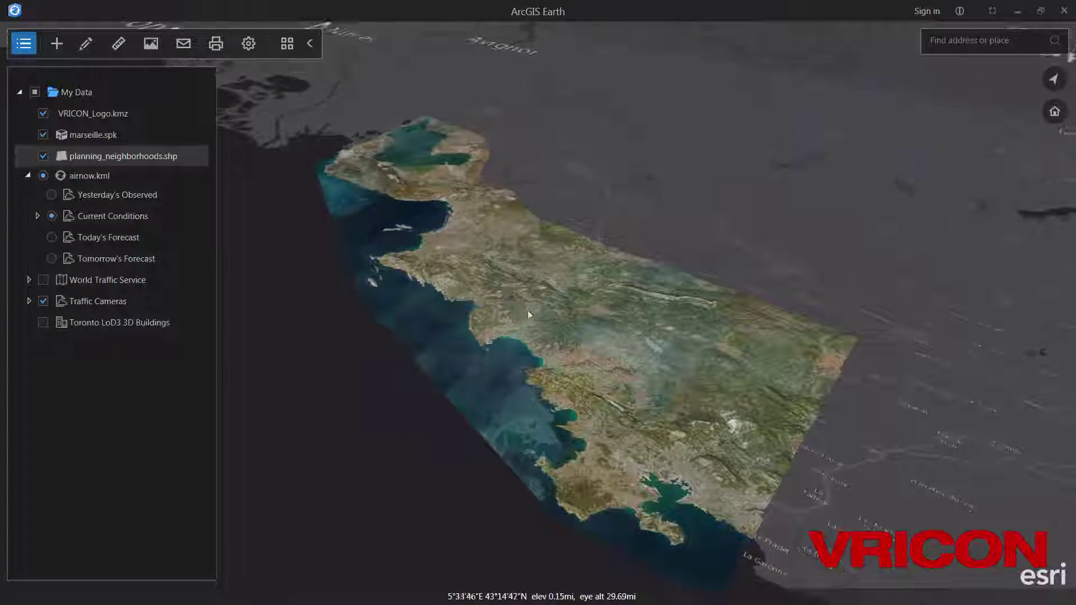
middle_click_drag(564, 343, 558, 324)
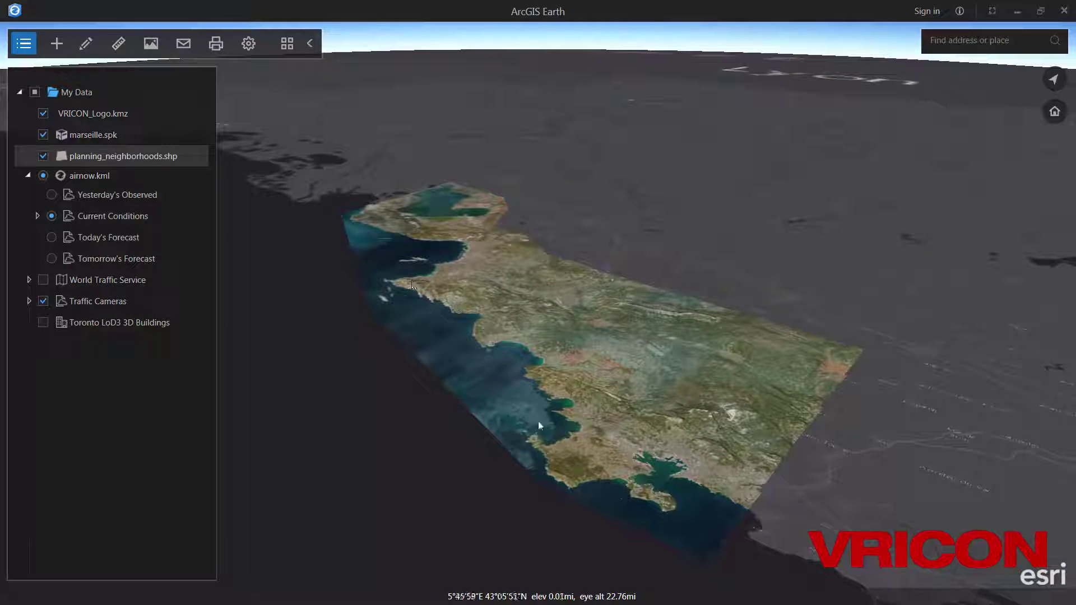
left_click_drag(538, 421, 531, 400)
scroll(572, 369, "up", 5)
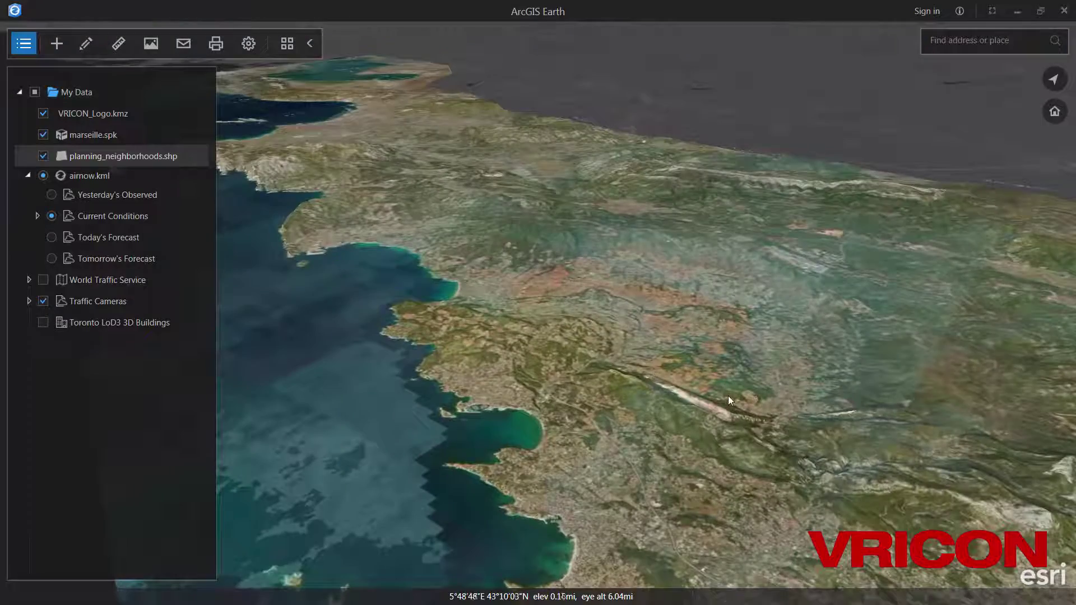
scroll(718, 402, "up", 4)
scroll(723, 415, "up", 3)
middle_click_drag(738, 448, 601, 408)
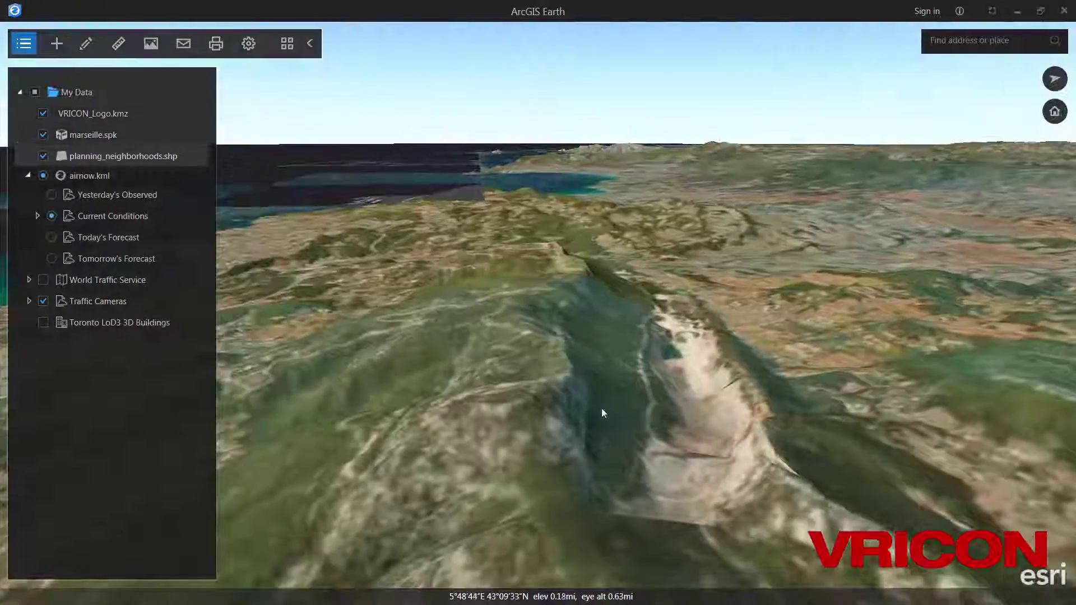
scroll(687, 431, "up", 3)
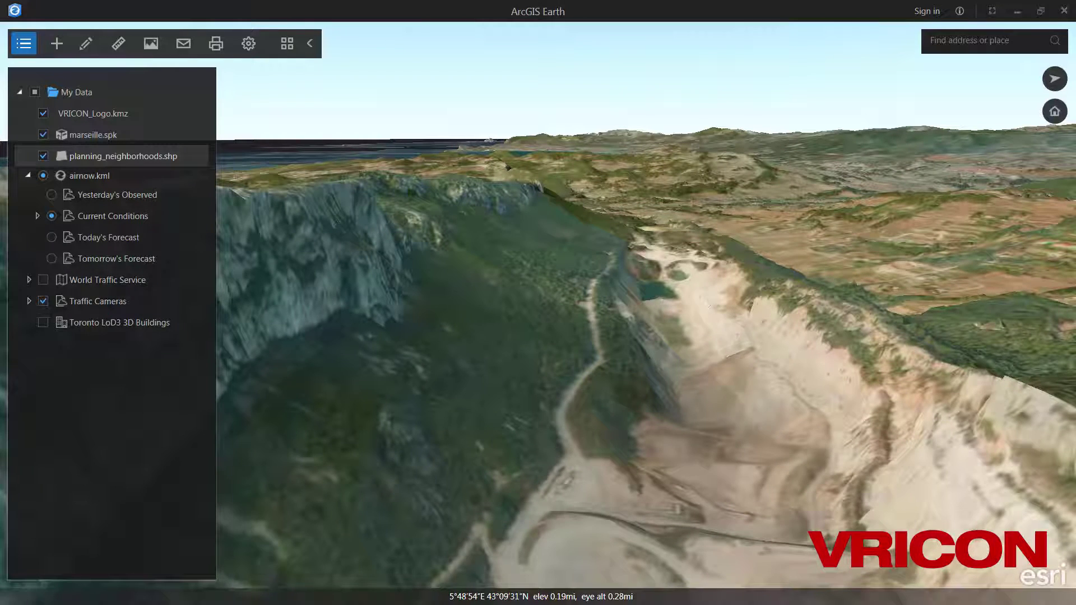
- From the Drone2Map folder, drop correctProjection_Orthomosaic_uncompressed.tpk onto the ArcGIS Earth globe
key("alt+Tab")
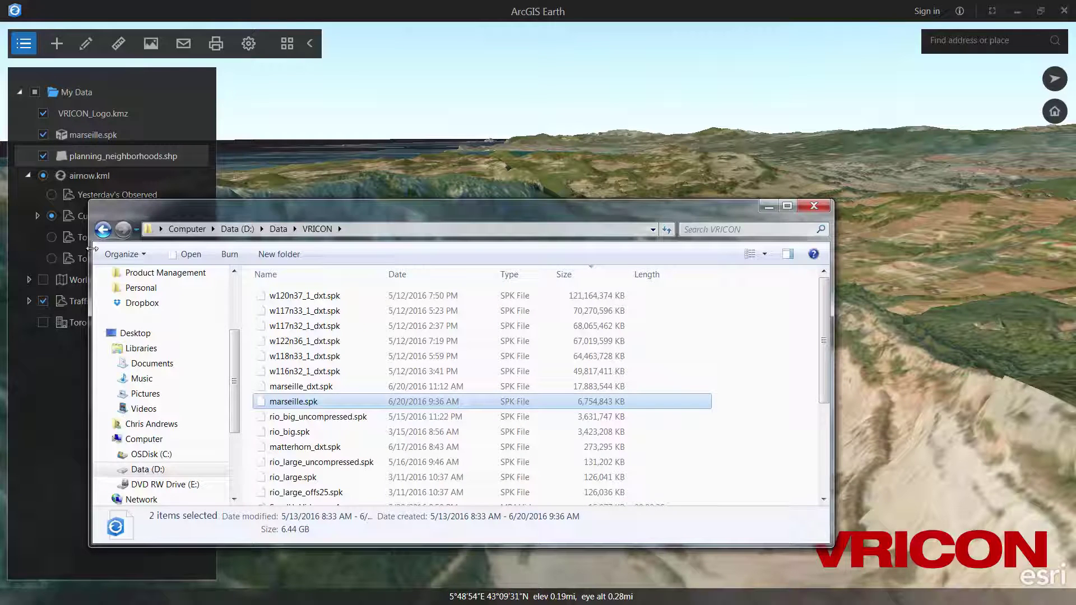
left_click(104, 230)
scroll(331, 393, "up", 8)
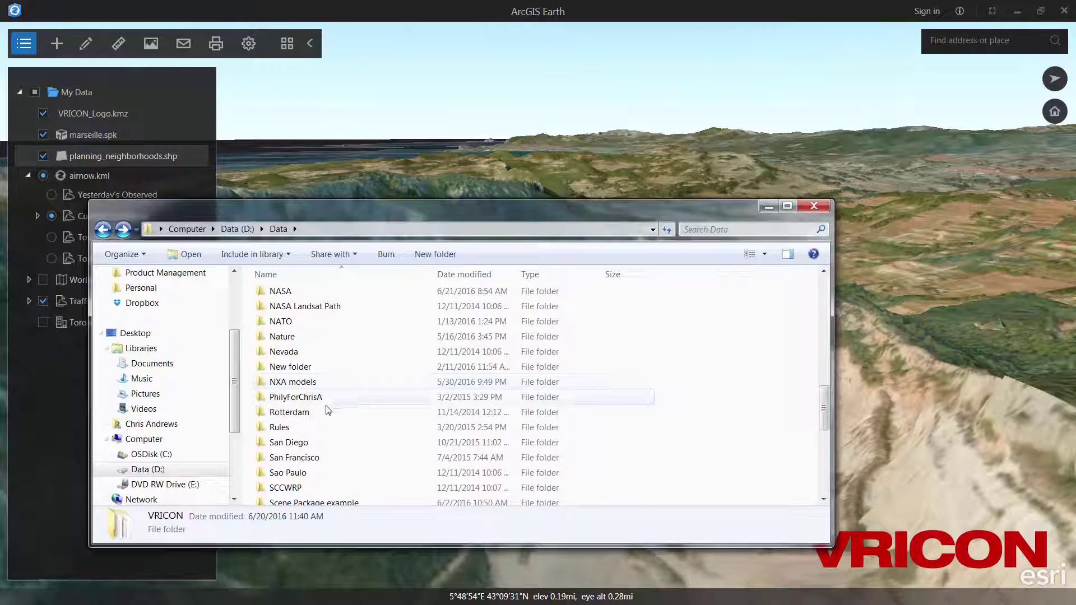
scroll(337, 396, "up", 5)
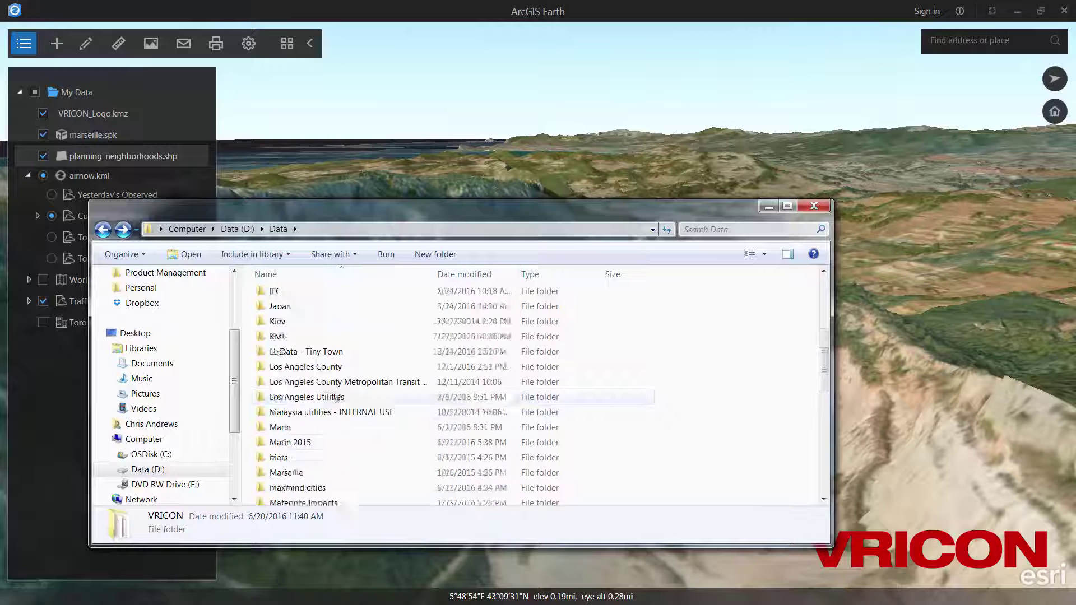
scroll(335, 395, "up", 4)
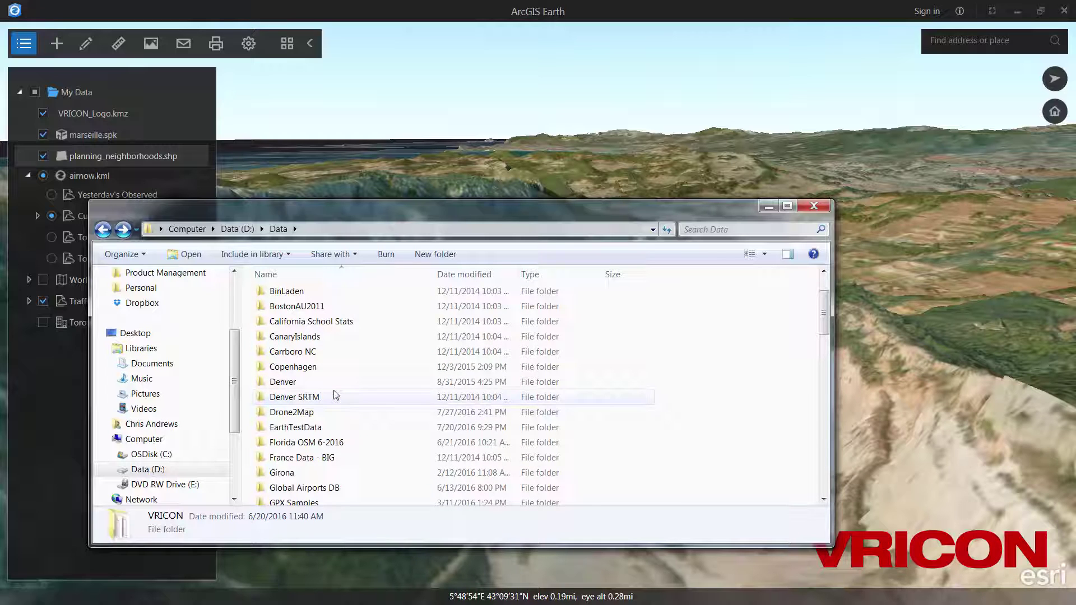
double_click(335, 413)
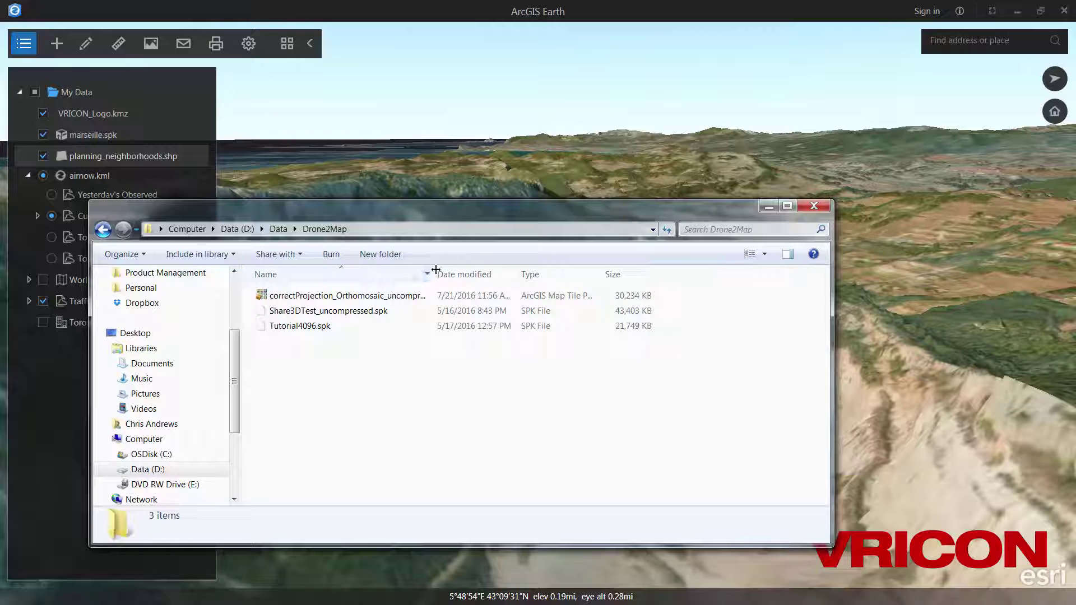
left_click_drag(432, 274, 489, 275)
left_click_drag(417, 302, 651, 170)
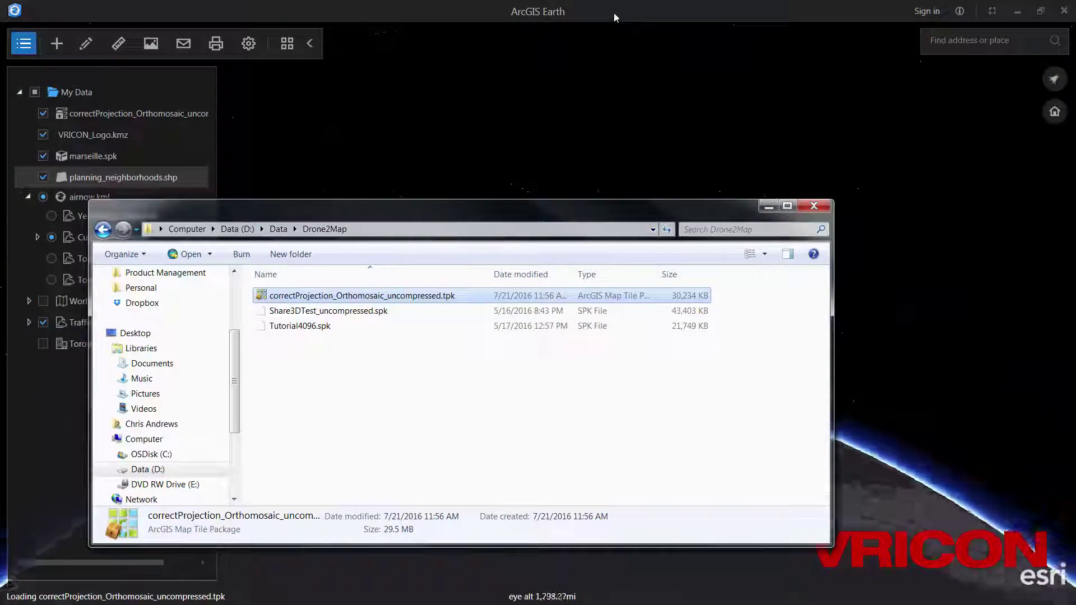
left_click(614, 13)
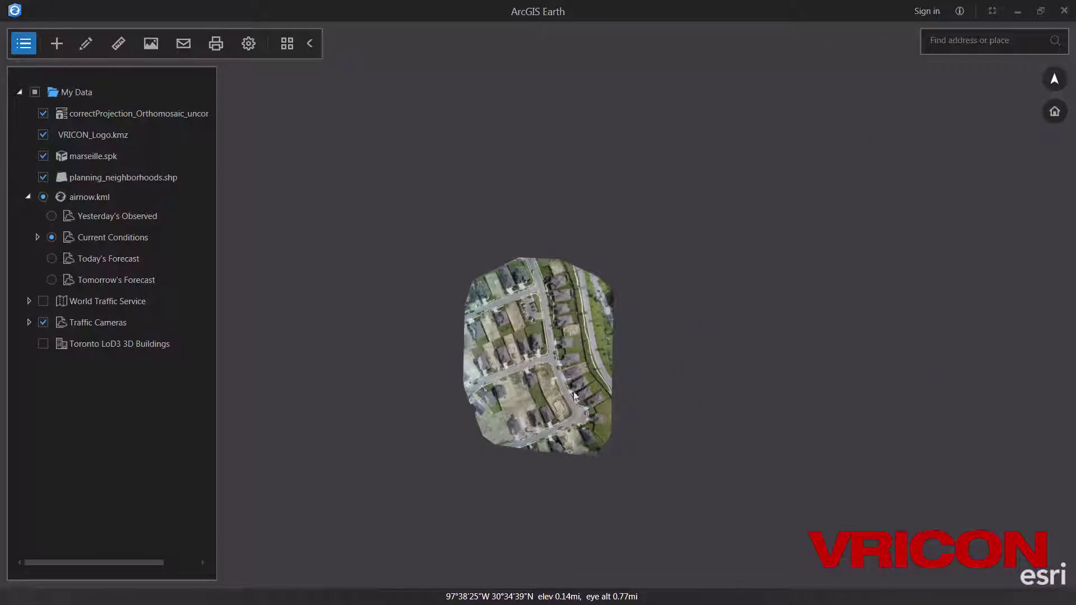
- Drag Share3DTest_uncompressed.spk from Explorer onto the globe
scroll(555, 362, "up", 5)
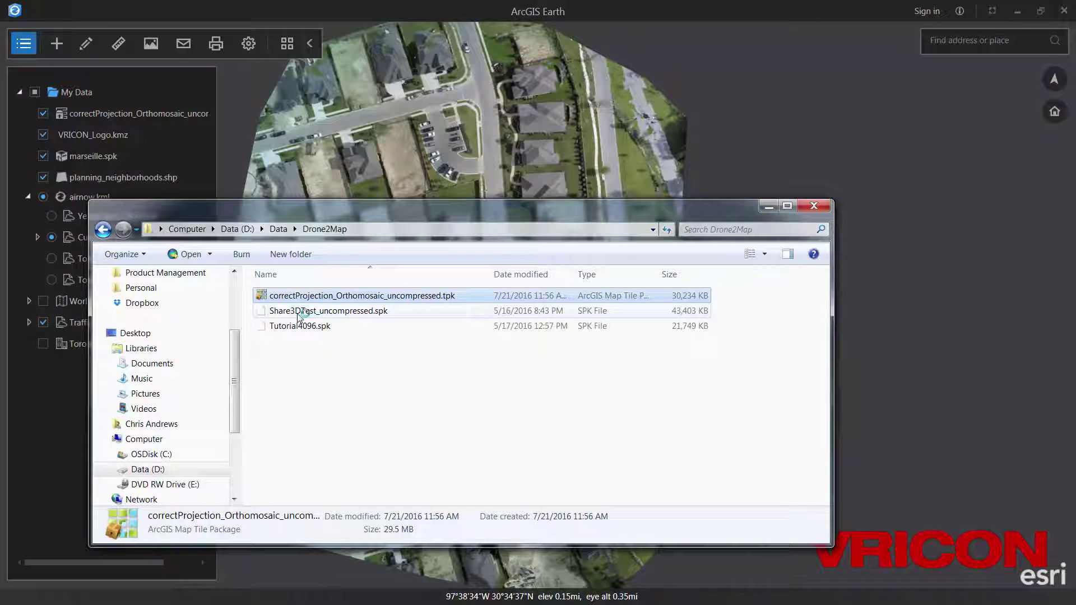
left_click_drag(330, 311, 704, 151)
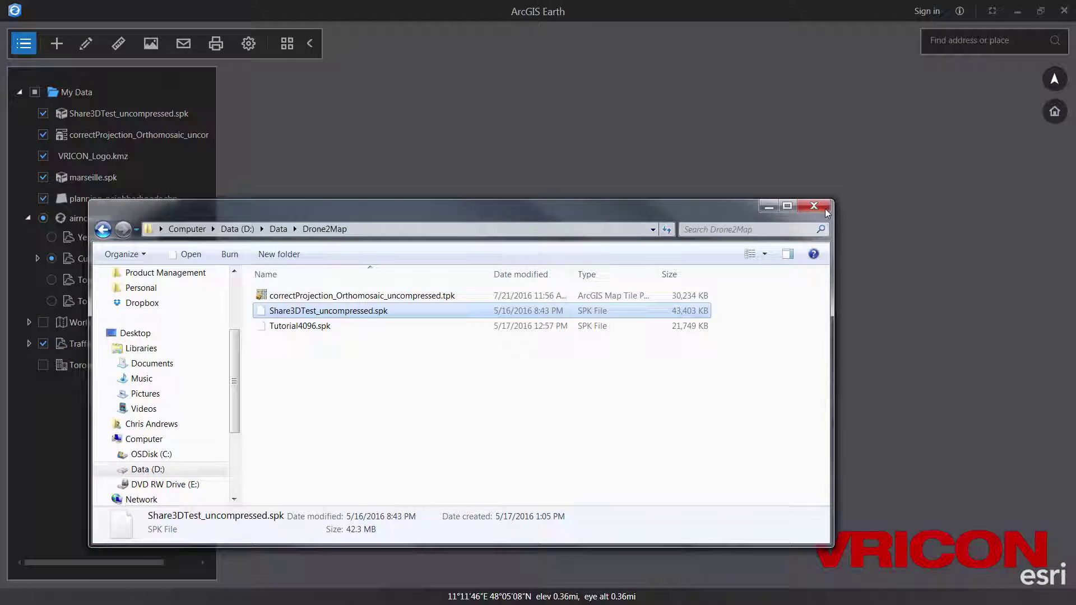
left_click(701, 272)
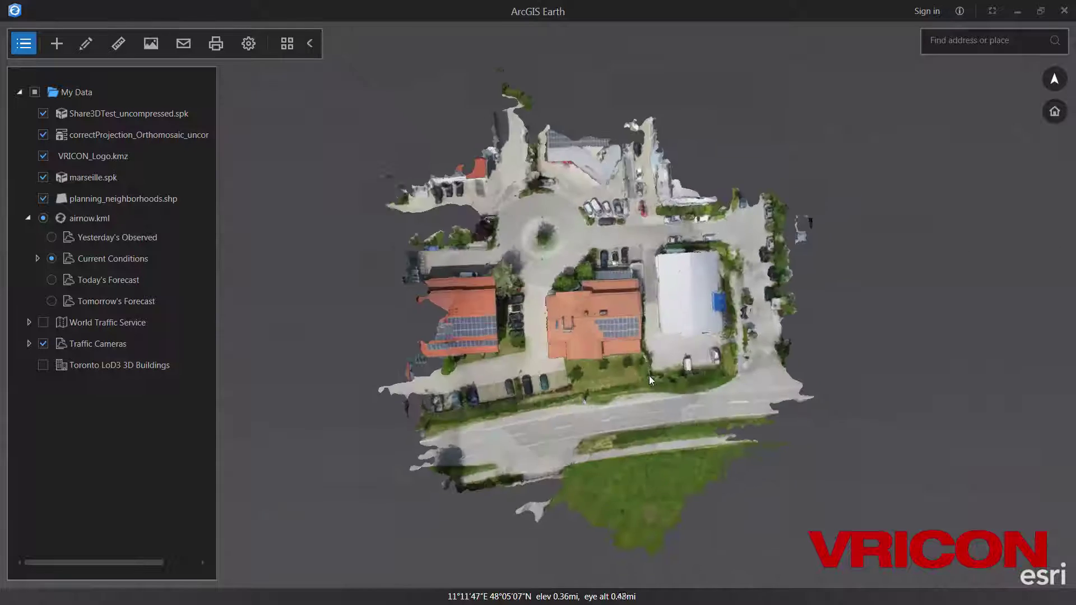
- Switch the basemap to Imagery and orbit around the mesh's red-roofed buildings
left_click(287, 43)
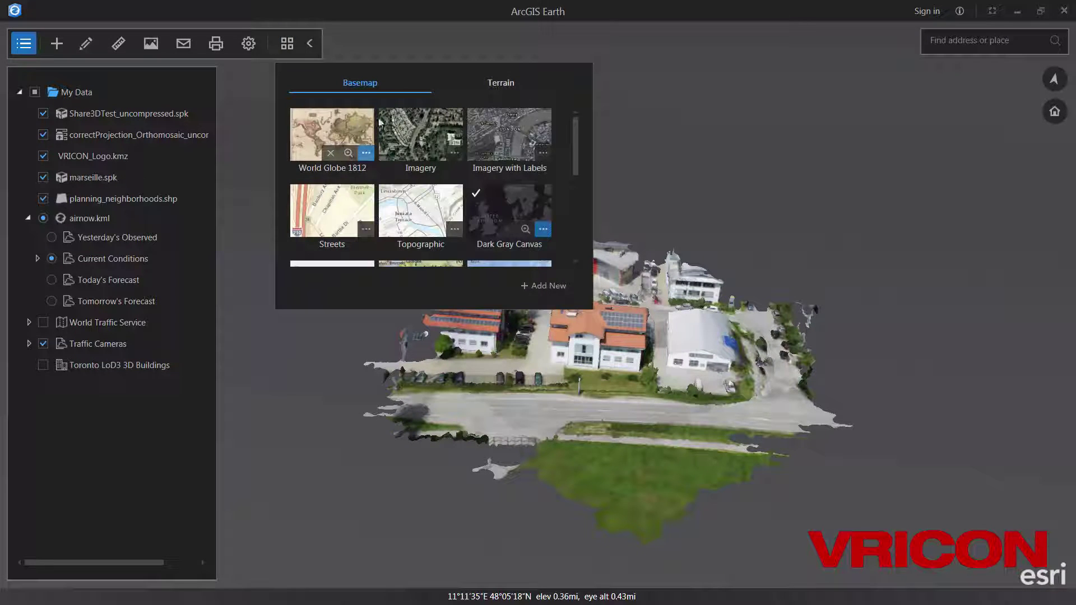
left_click(440, 136)
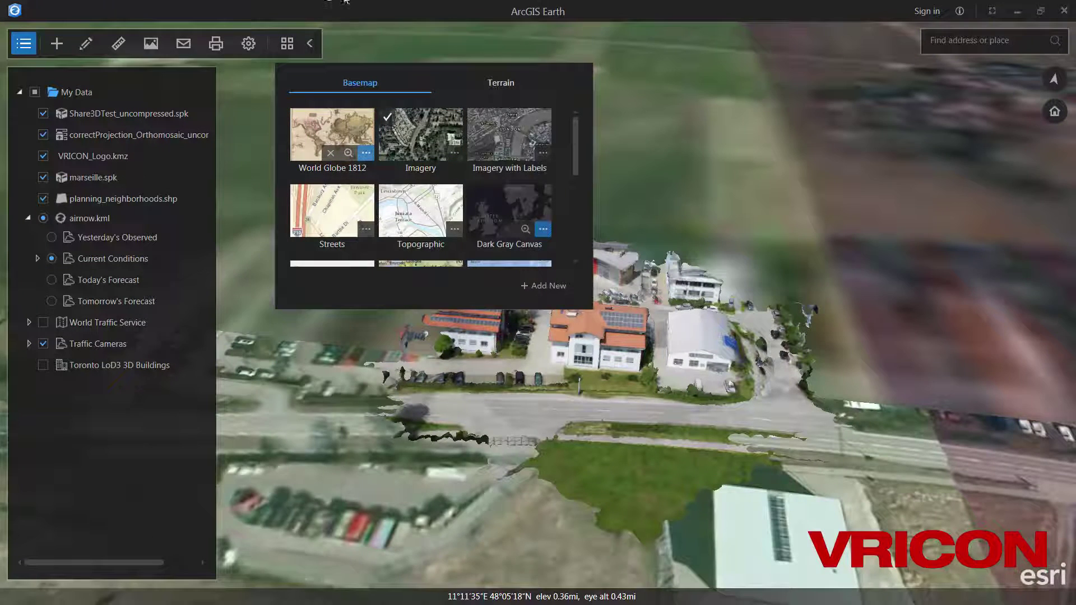
left_click(288, 45)
left_click_drag(648, 359, 553, 368)
scroll(573, 355, "up", 10)
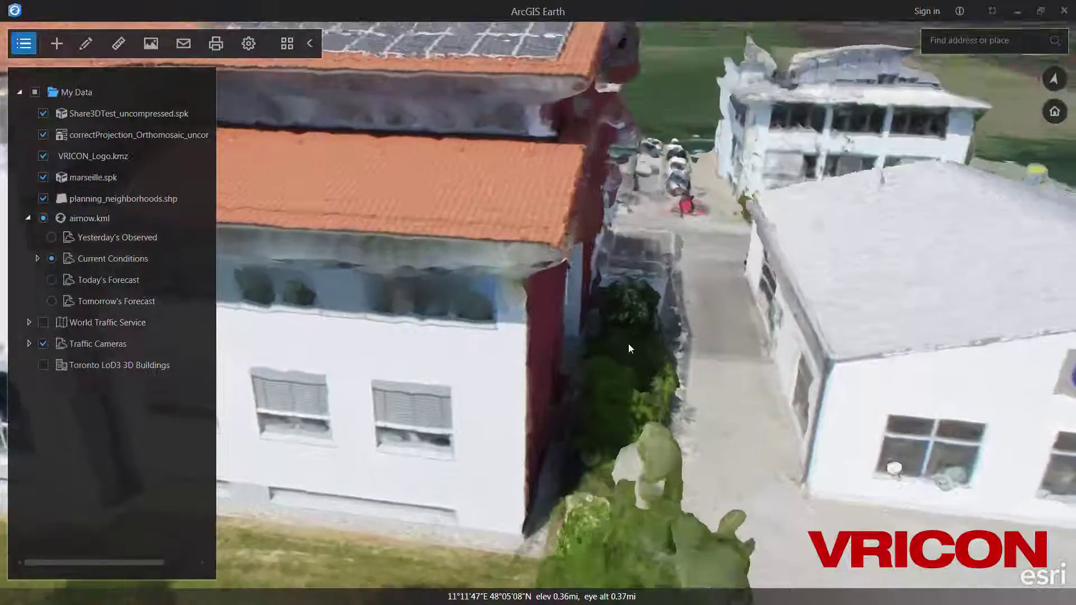
left_click_drag(629, 349, 493, 313)
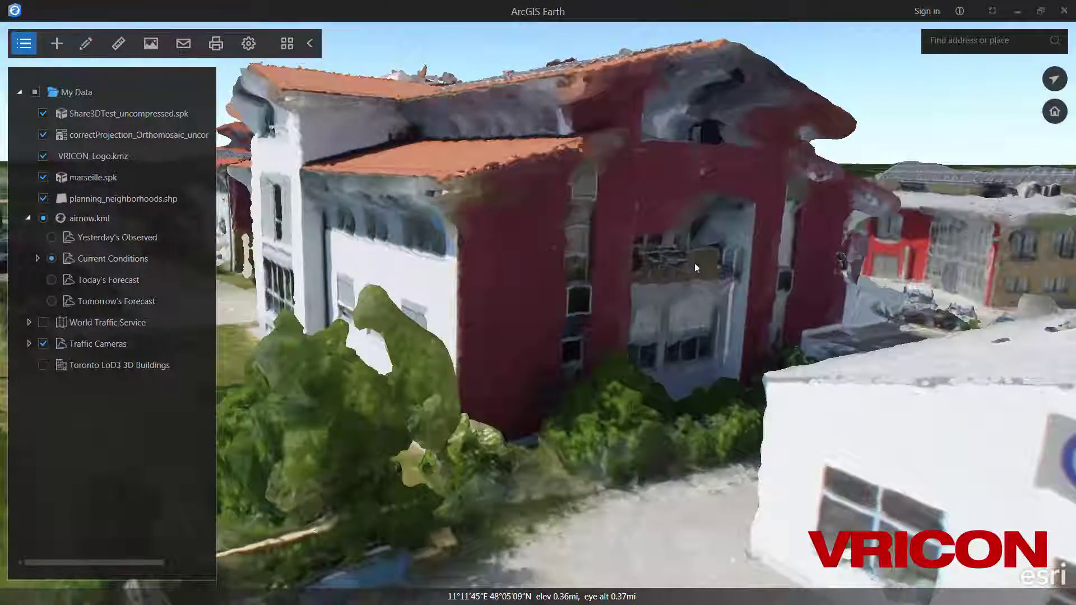
left_click_drag(694, 264, 611, 313)
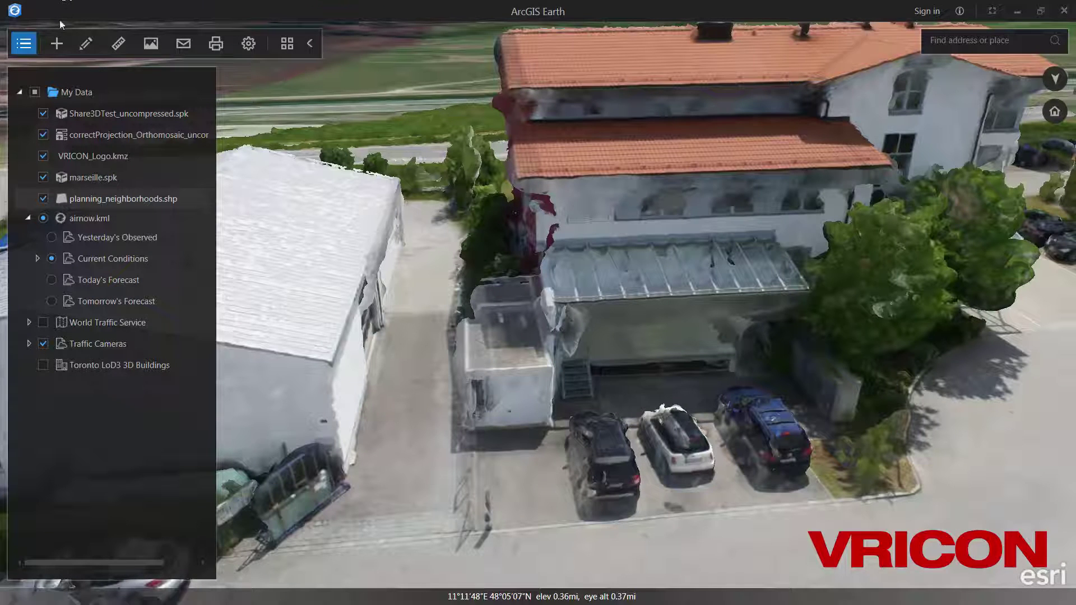
- Search ArcGIS Online for 'san francisco buildings' and add the Pictometry 3D Buildings_San_Francisco layer
left_click(51, 47)
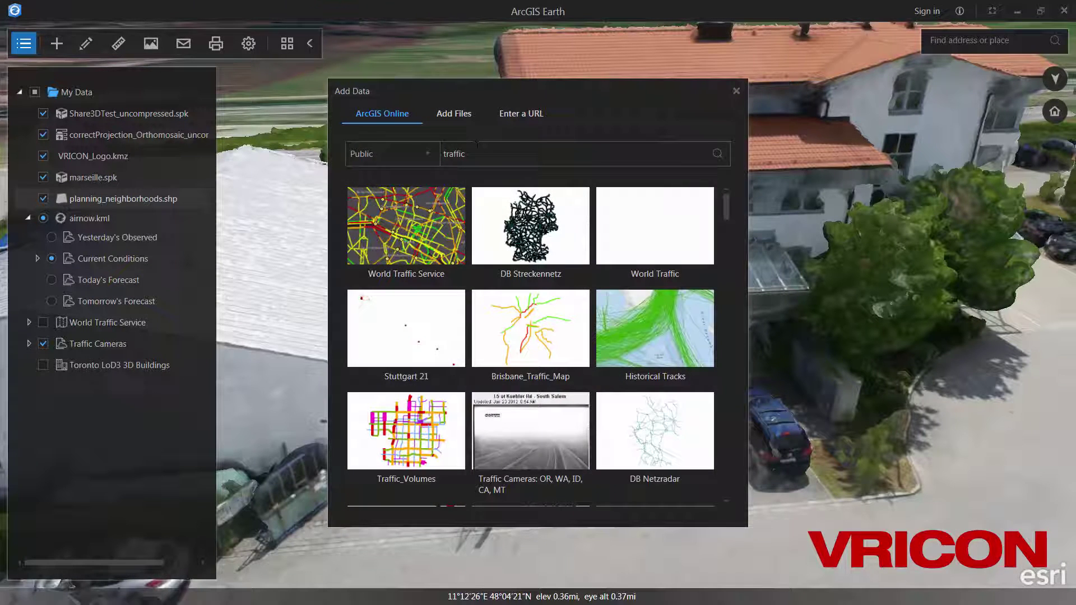
key("Tab")
type("san francisco buildings")
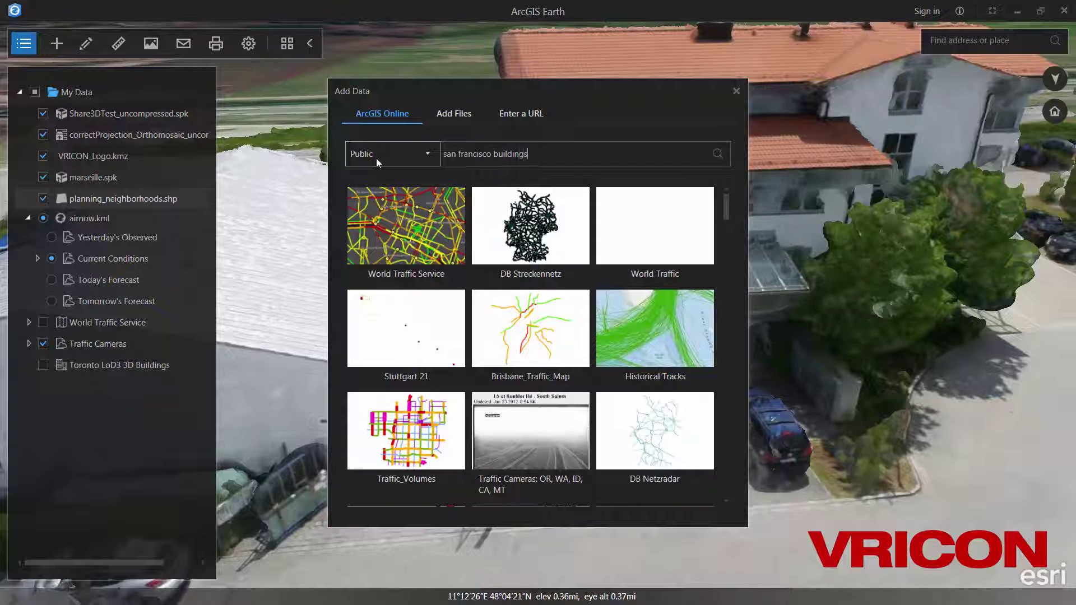
key("Return")
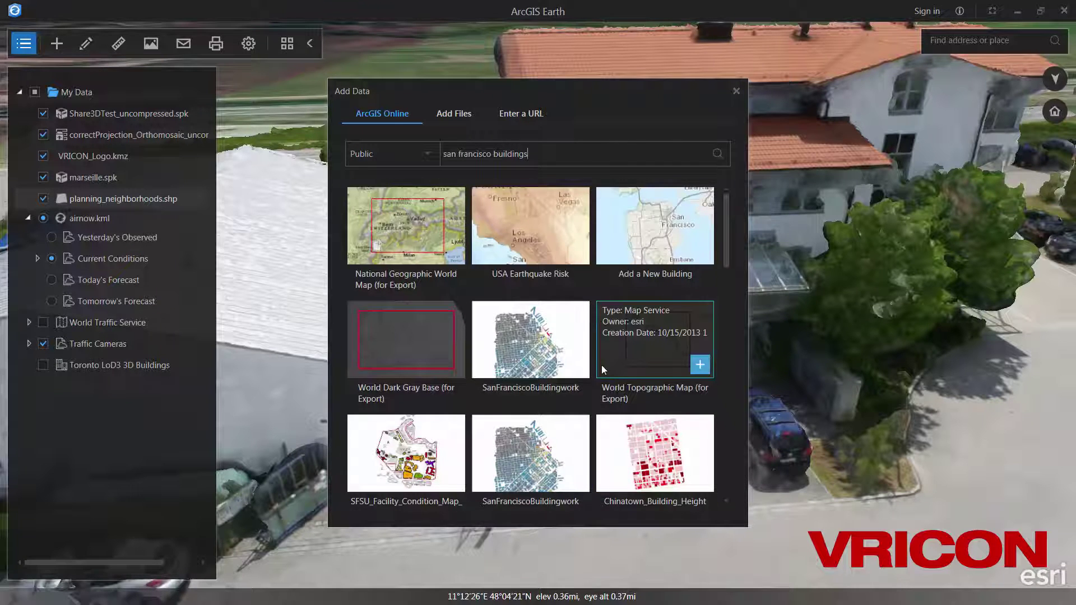
scroll(594, 372, "down", 3)
scroll(591, 379, "down", 4)
mouse_move(603, 375)
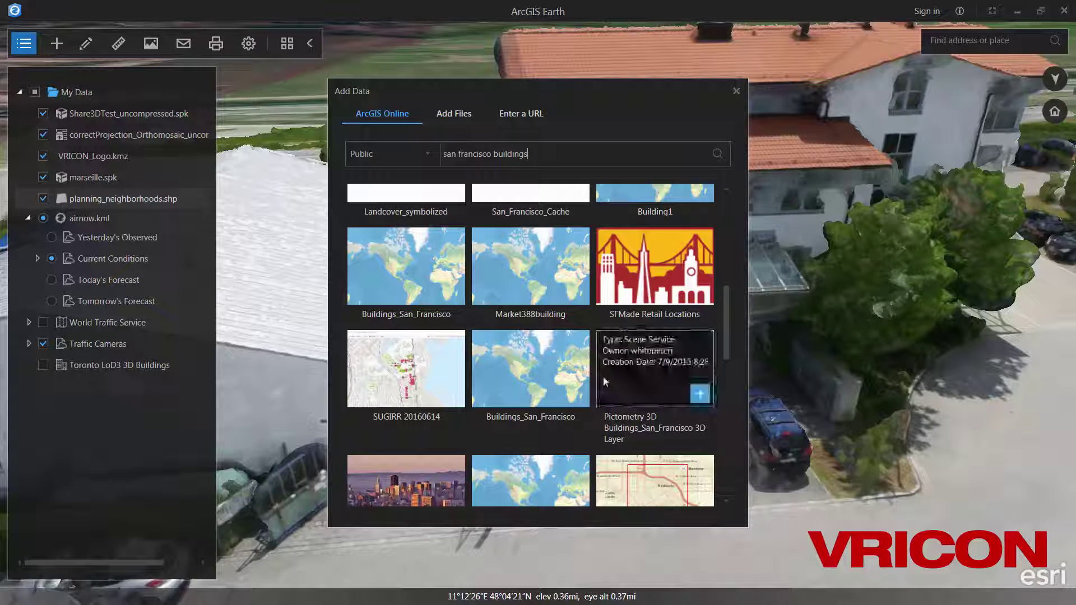
left_click(700, 395)
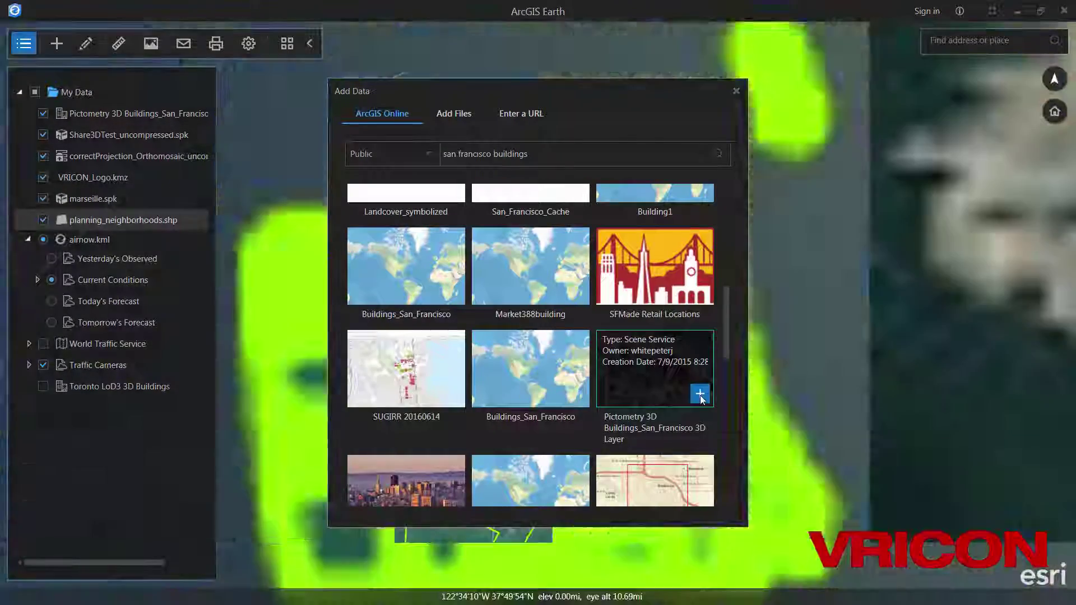
left_click(736, 90)
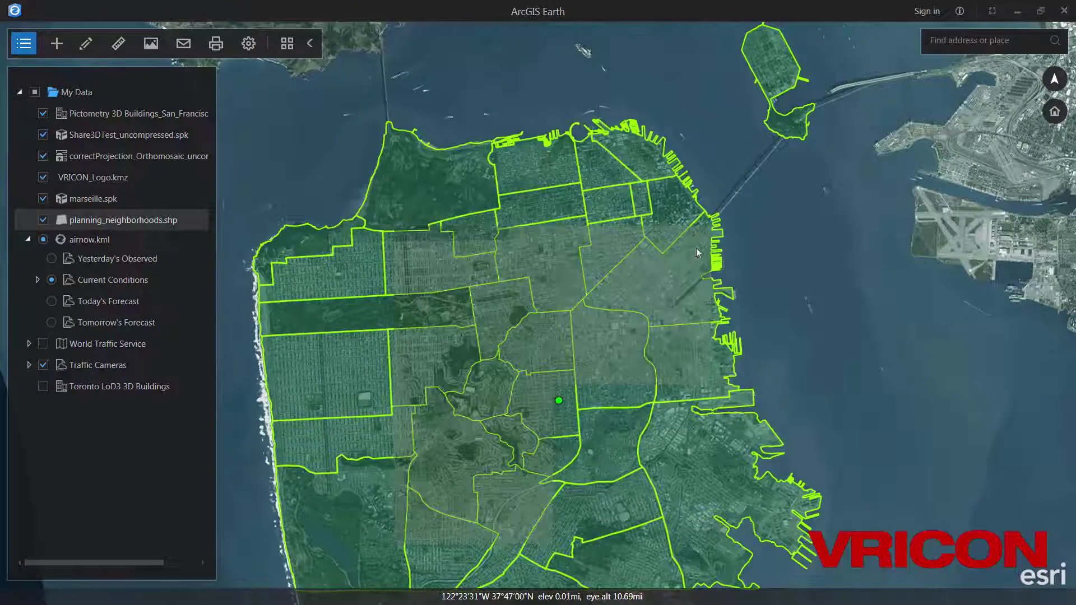
- Hide all My Data layers except the Pictometry 3D buildings layer, and close the layer list
left_click(35, 92)
left_click(43, 114)
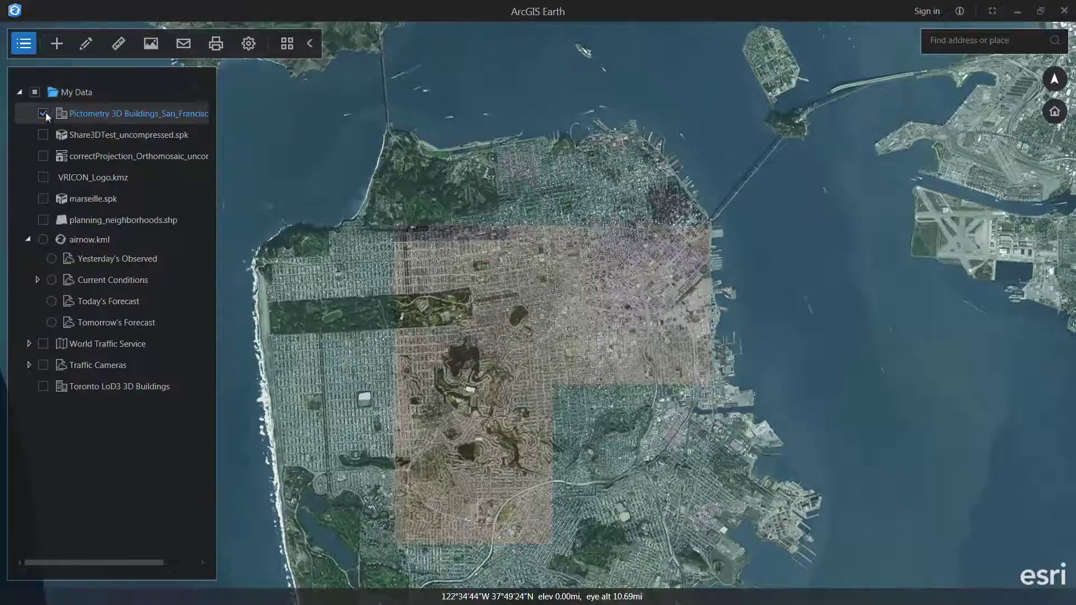
left_click(24, 43)
- Zoom into downtown San Francisco, tilt to an oblique view, and pan to the Ferry Building waterfront
scroll(634, 287, "up", 5)
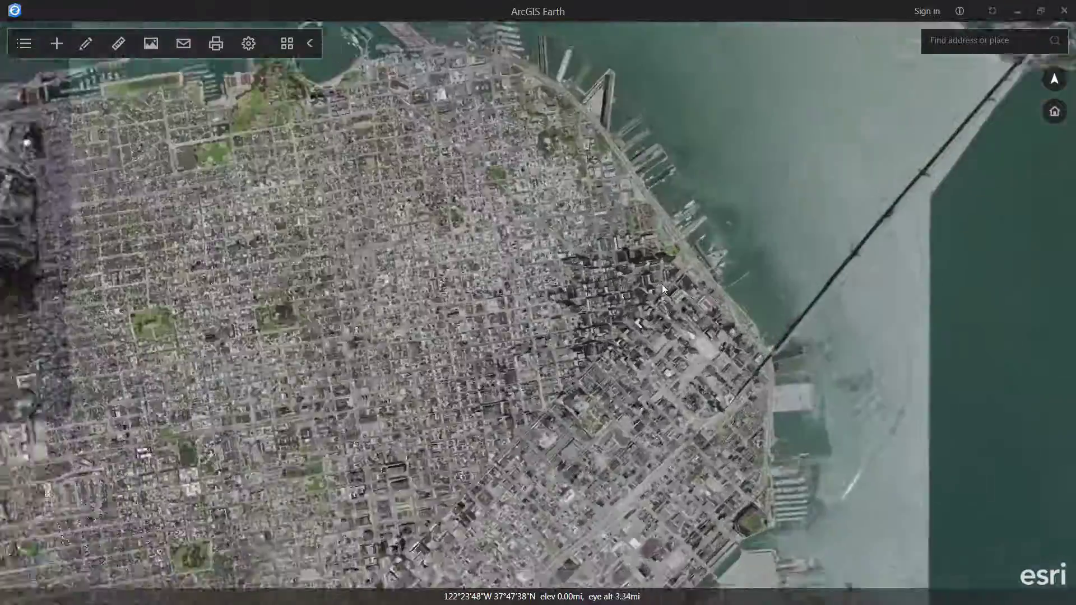
scroll(661, 284, "up", 5)
middle_click_drag(661, 284, 791, 287)
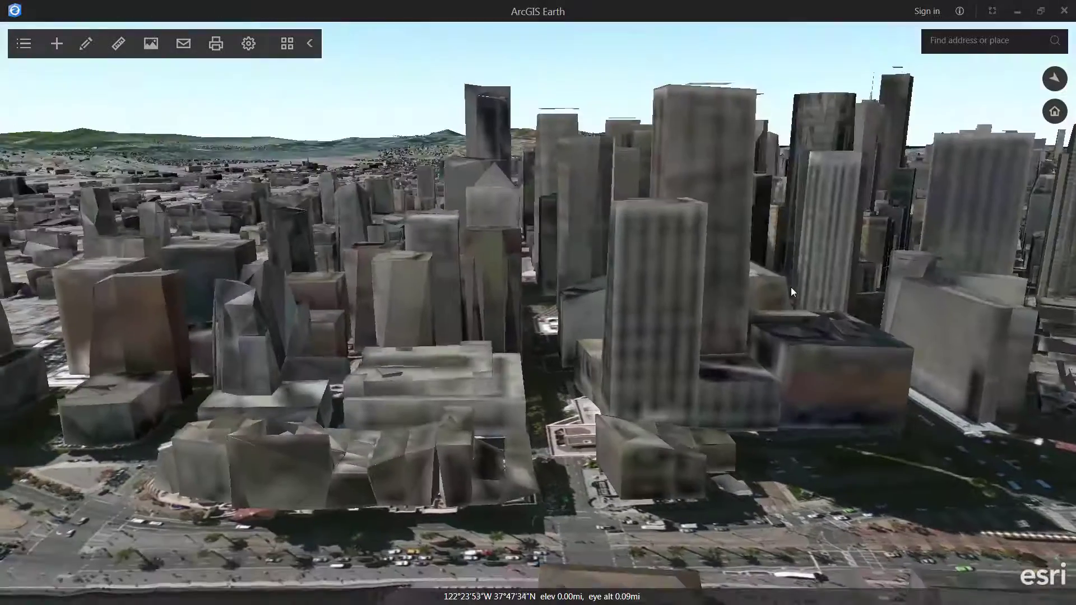
left_click_drag(825, 322, 597, 331)
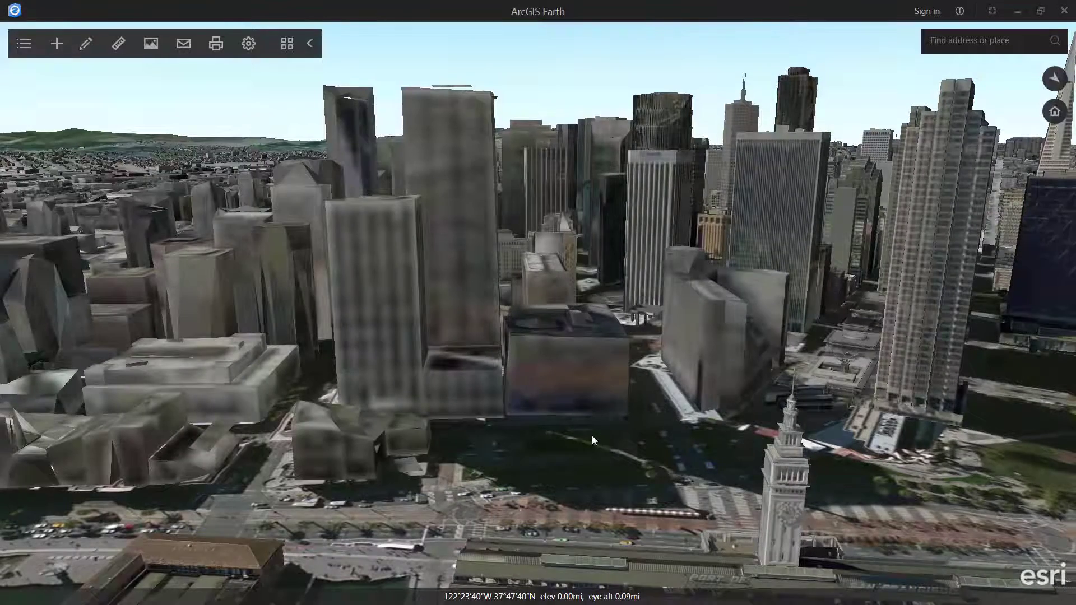
left_click_drag(592, 435, 540, 382)
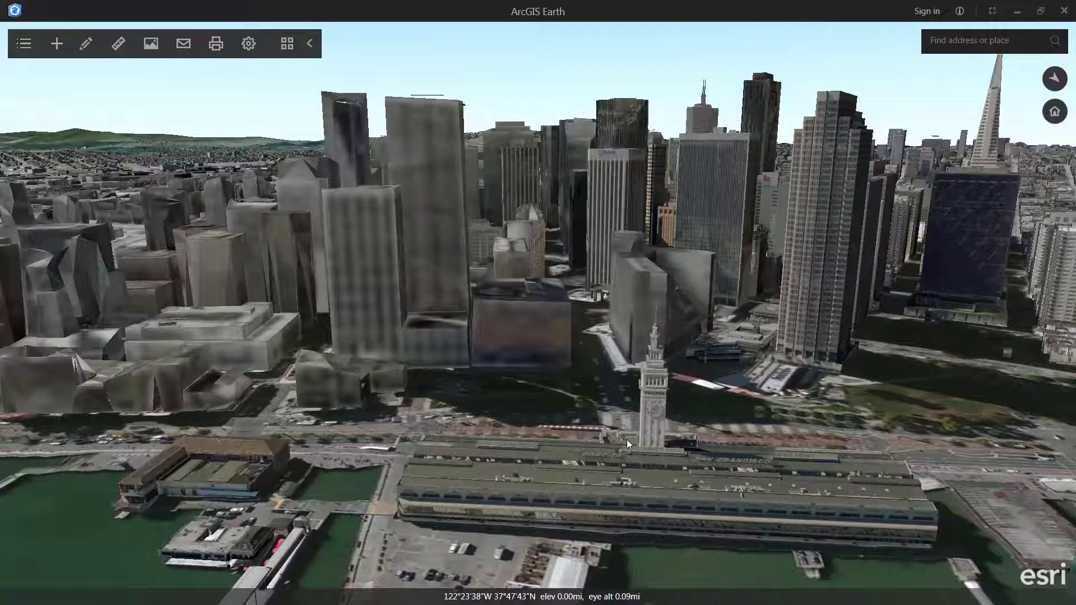